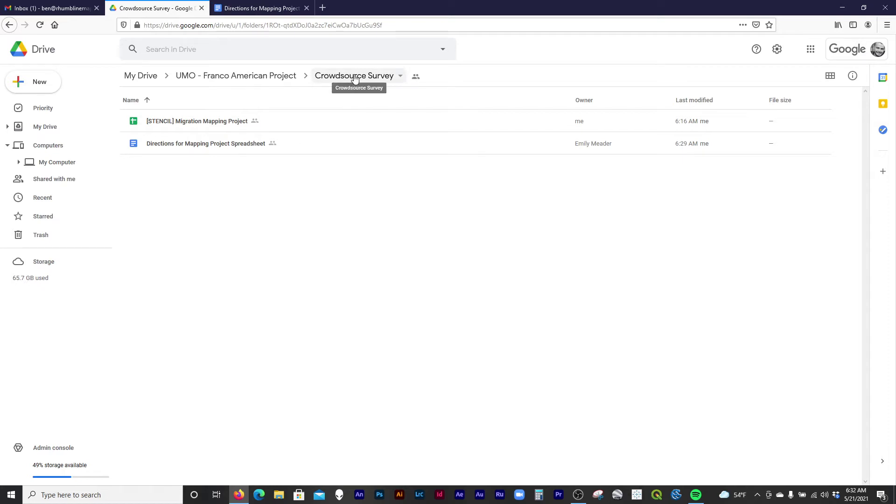
Open the Directions for Mapping Project Spreadsheet document and highlight the Anchor Person instruction.
click(214, 129)
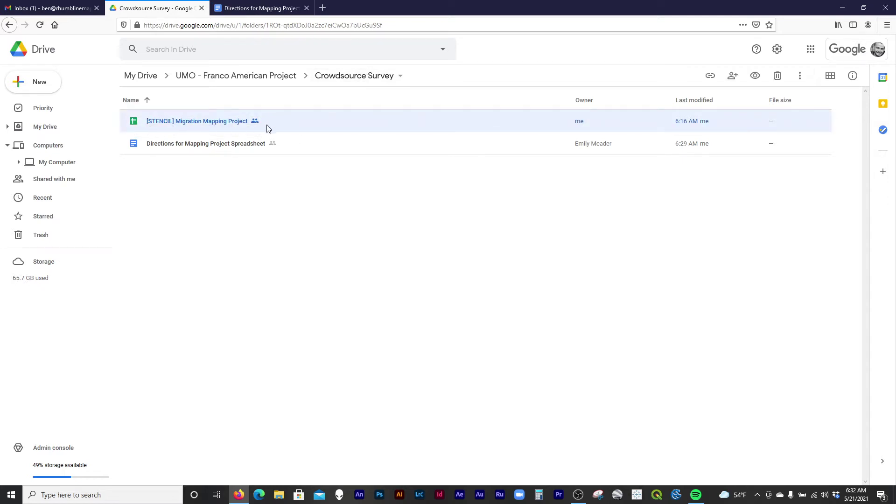
click(218, 144)
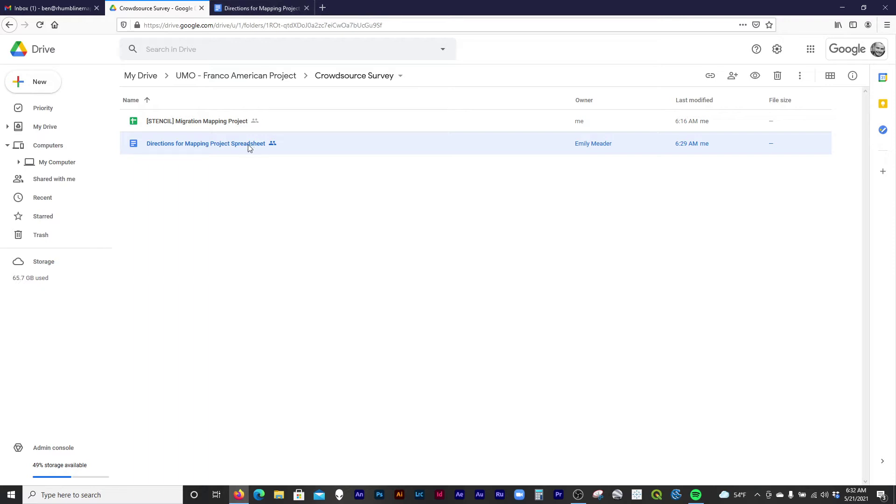
click(197, 129)
key(ctrl+Tab)
drag(281, 151, 353, 155)
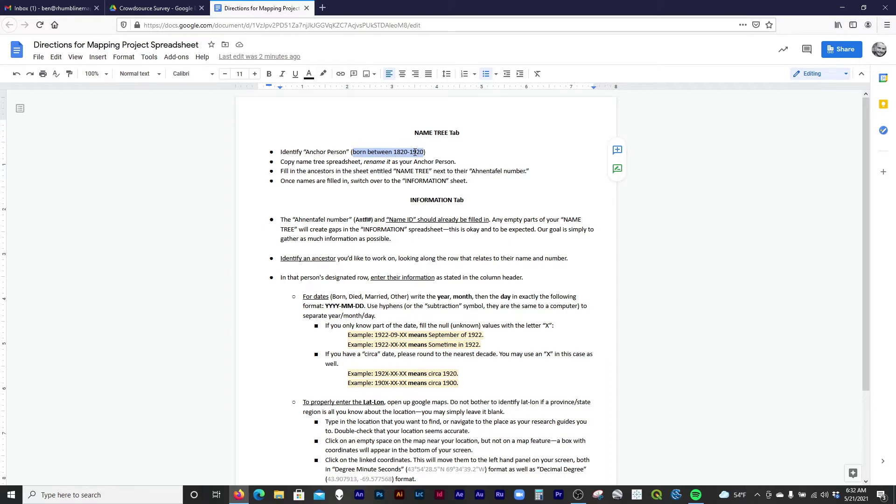
click(419, 152)
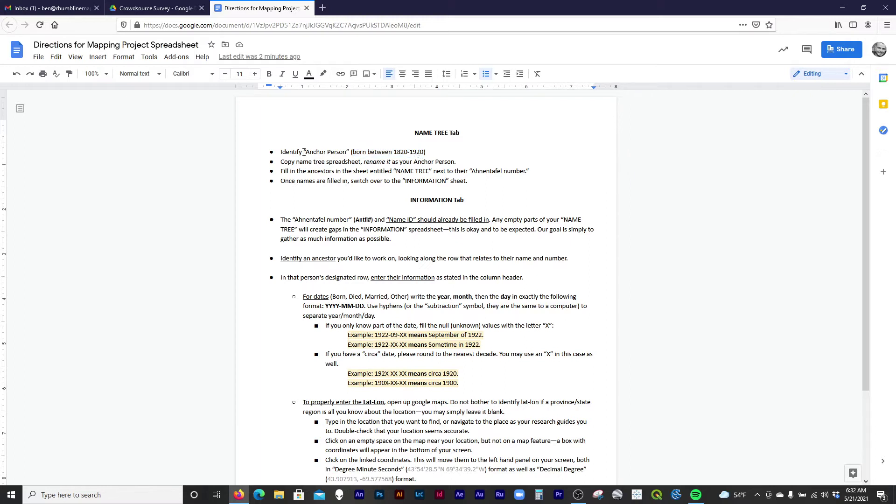
drag(304, 151, 417, 155)
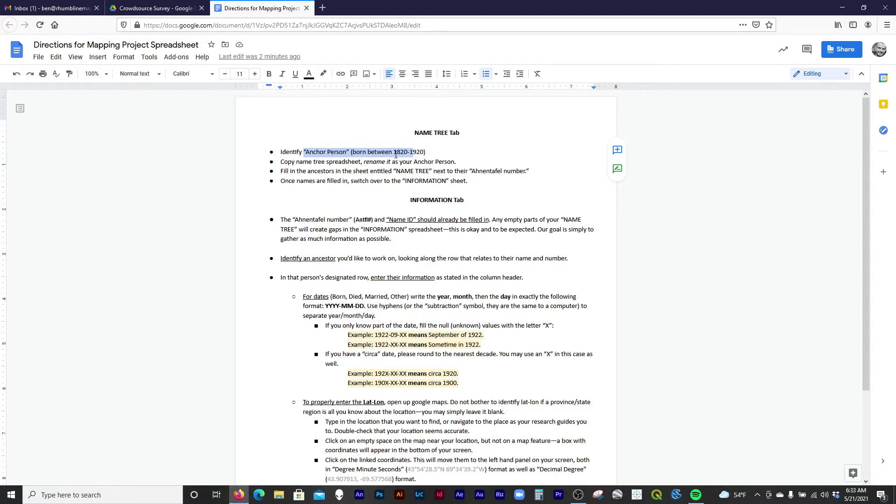
click(394, 153)
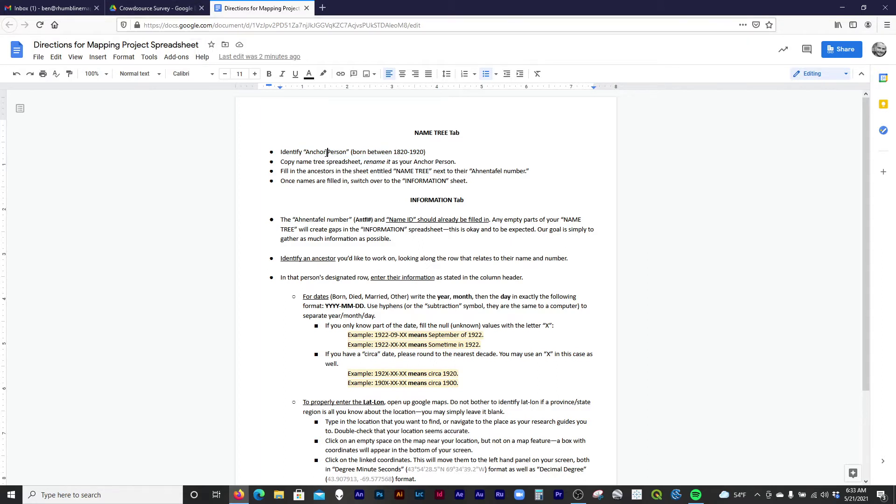
drag(281, 162, 386, 162)
Make a copy of [STENCIL] Migration Mapping Project from the Crowdsource Survey folder listing.
click(443, 163)
click(154, 8)
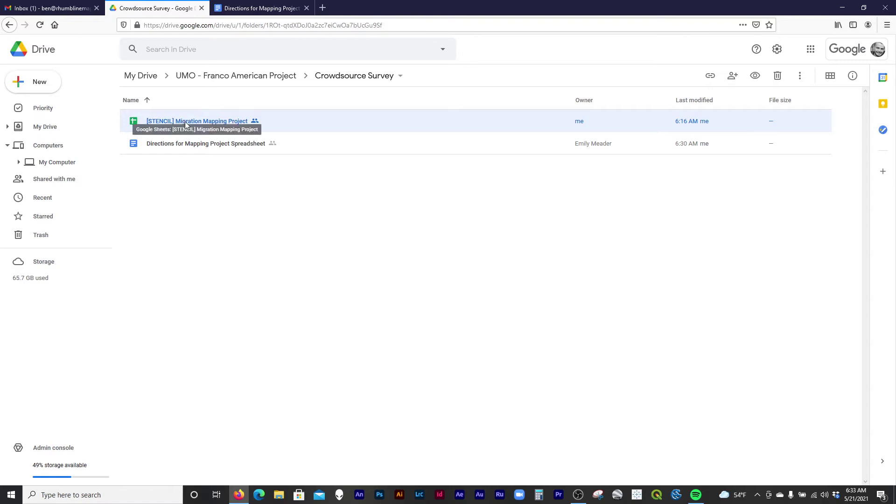
click(269, 123)
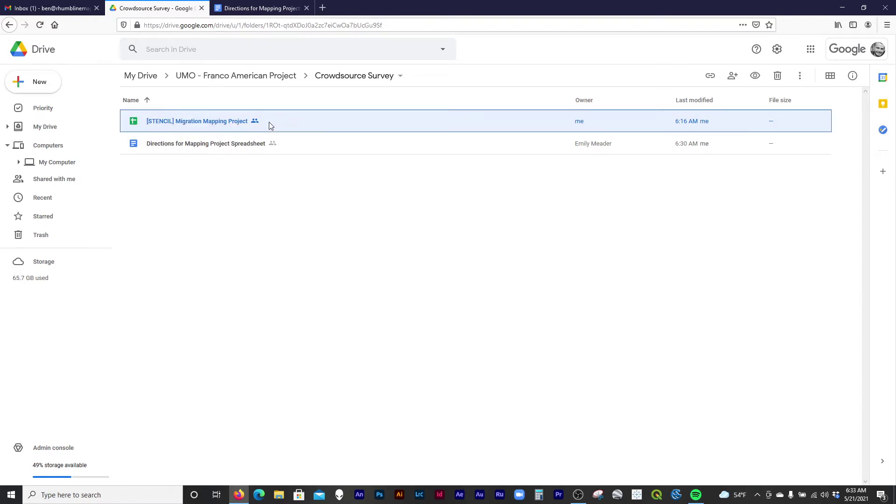
click(268, 122)
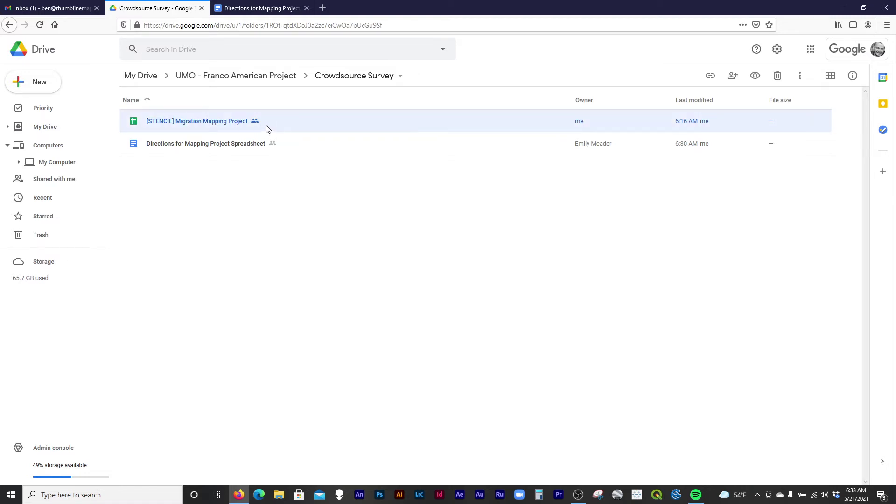
right_click(267, 126)
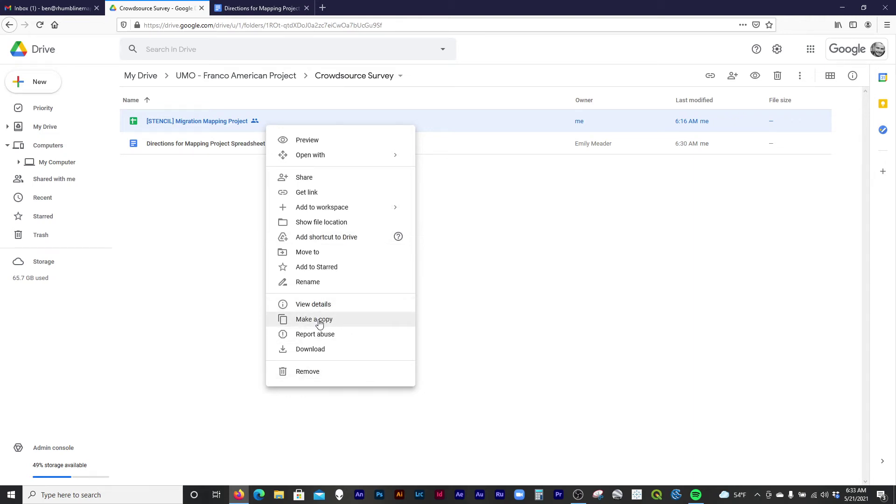
click(319, 321)
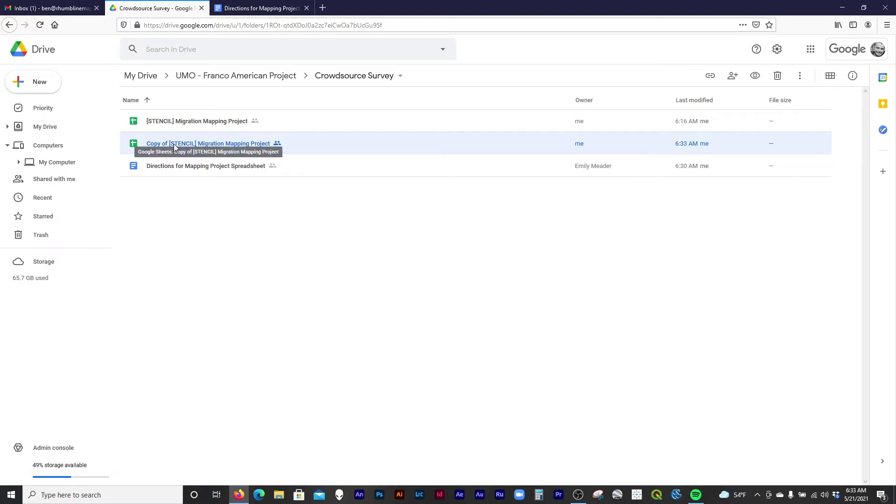
Rename the copied spreadsheet to the anchor person's full name.
right_click(186, 141)
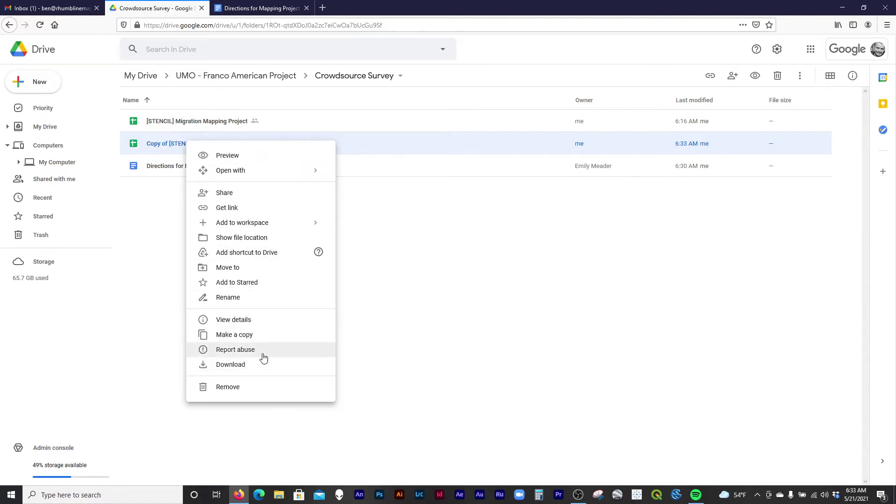
click(272, 297)
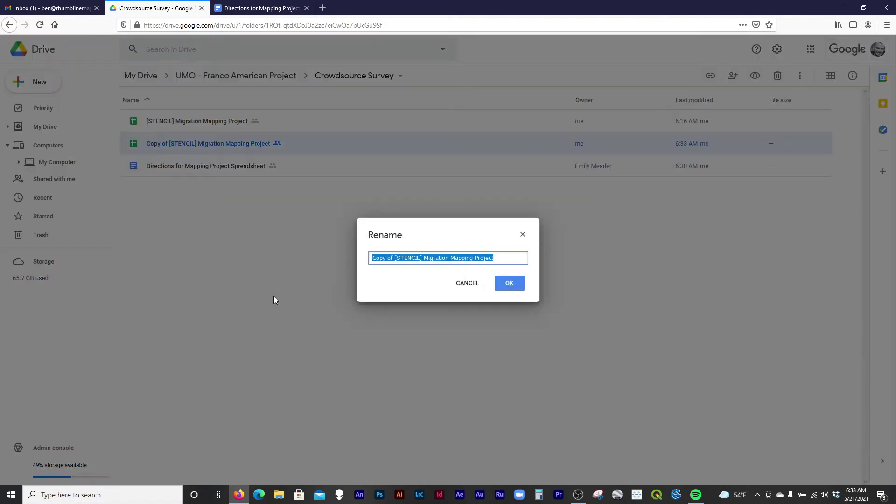
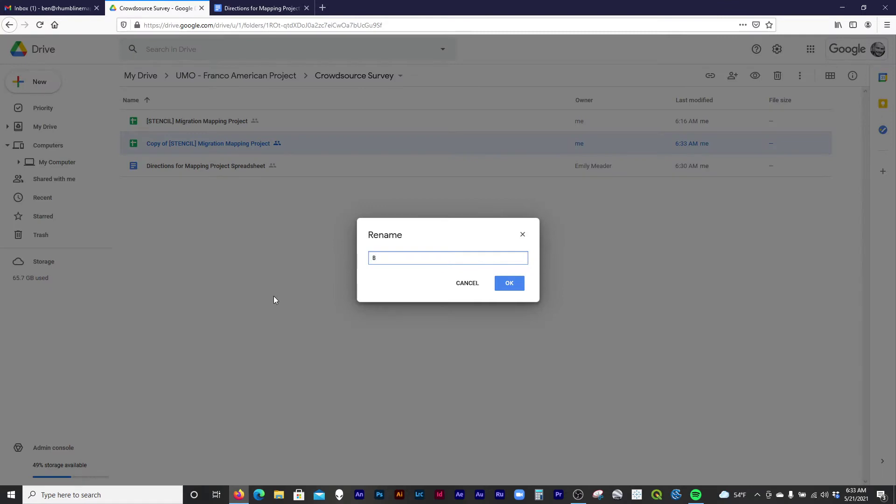
key(Return)
click(276, 301)
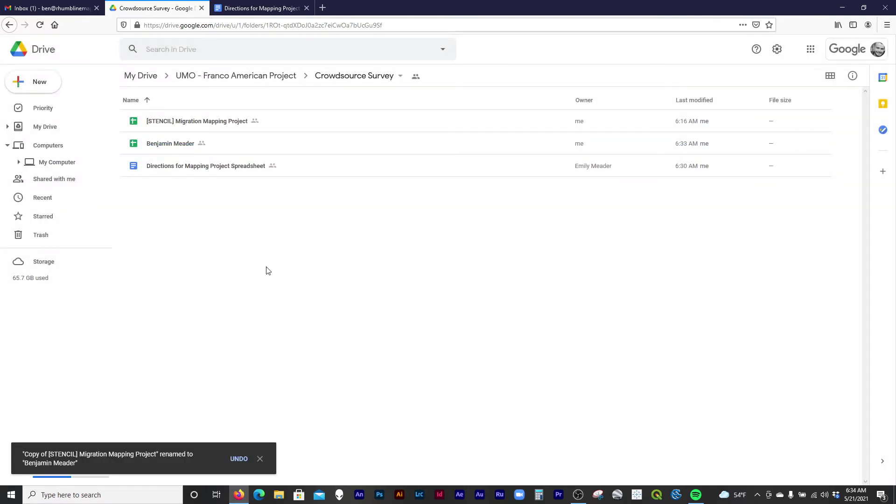
Open the renamed copy in Google Sheets, showing the Gen 1–4 NAME TREE chart.
click(202, 122)
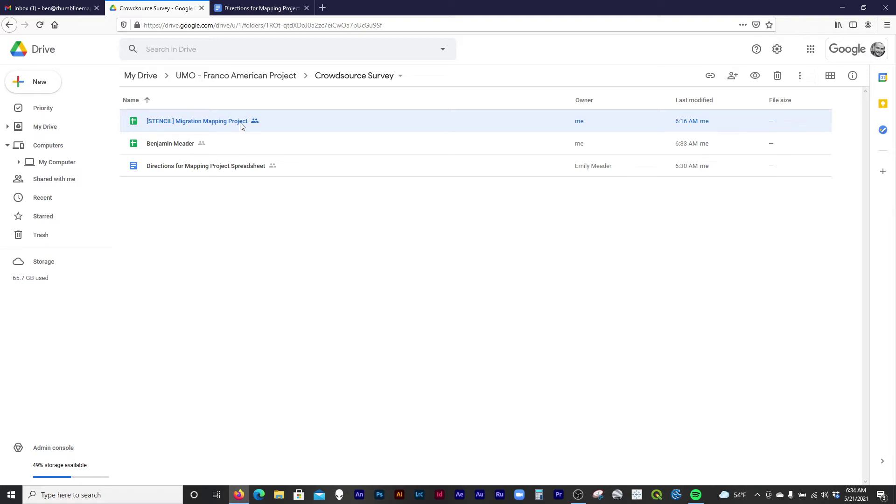
click(200, 146)
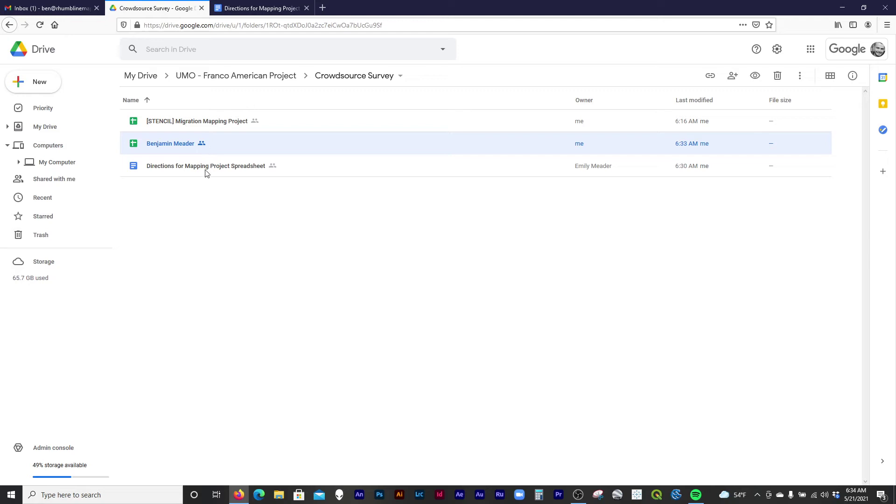
double_click(184, 145)
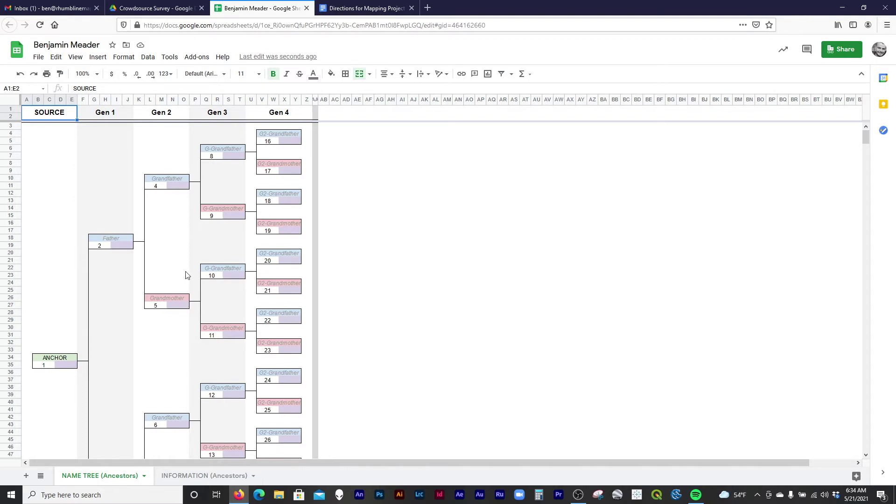
click(370, 5)
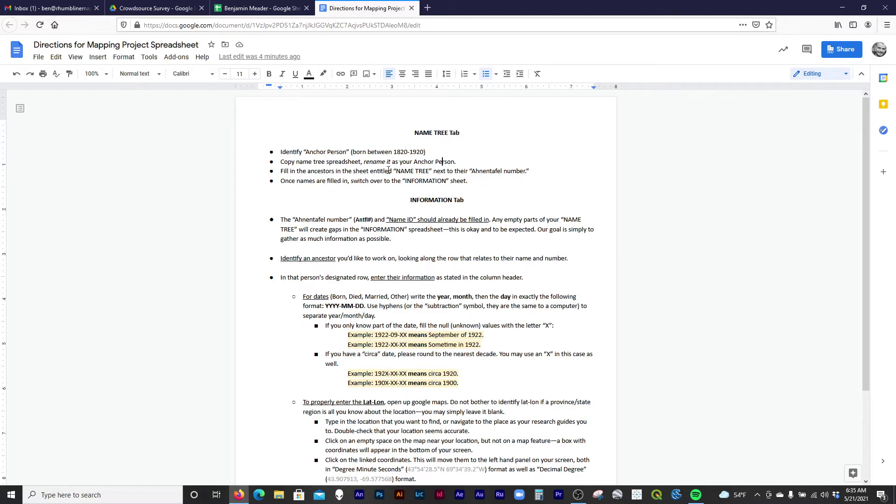
click(285, 10)
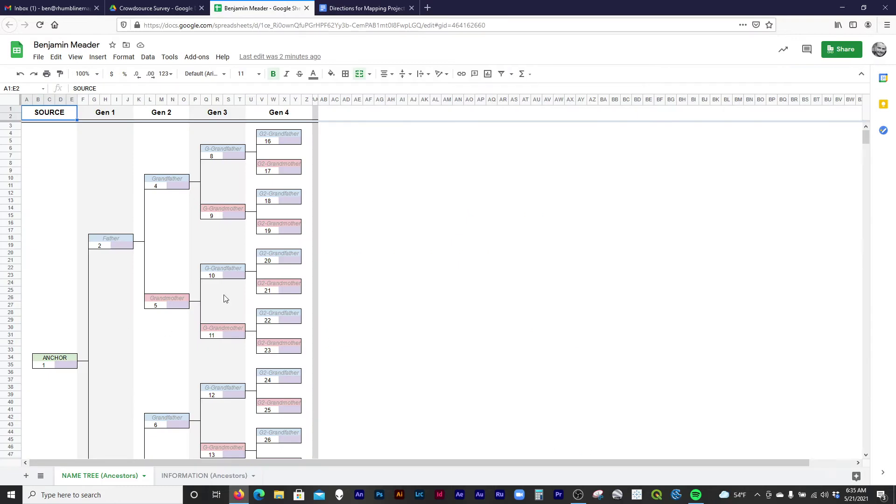
scroll(359, 328, down, 5)
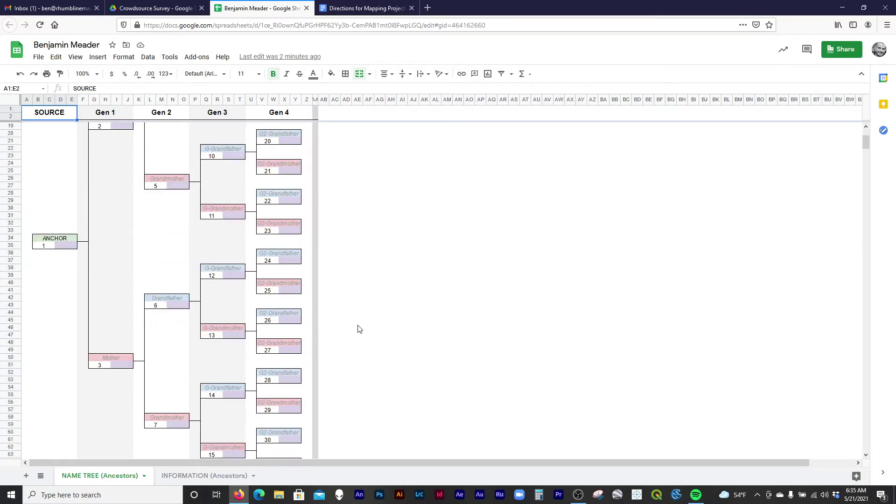
scroll(360, 329, down, 3)
scroll(359, 329, up, 1)
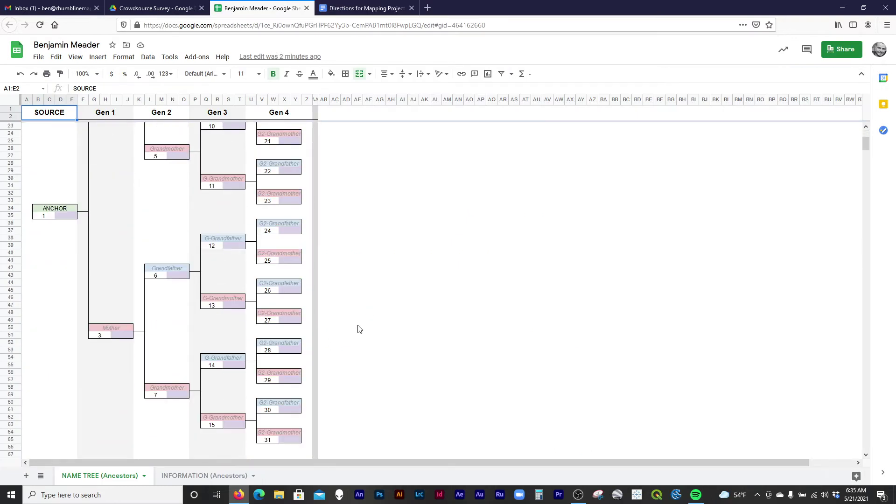
scroll(336, 334, up, 2)
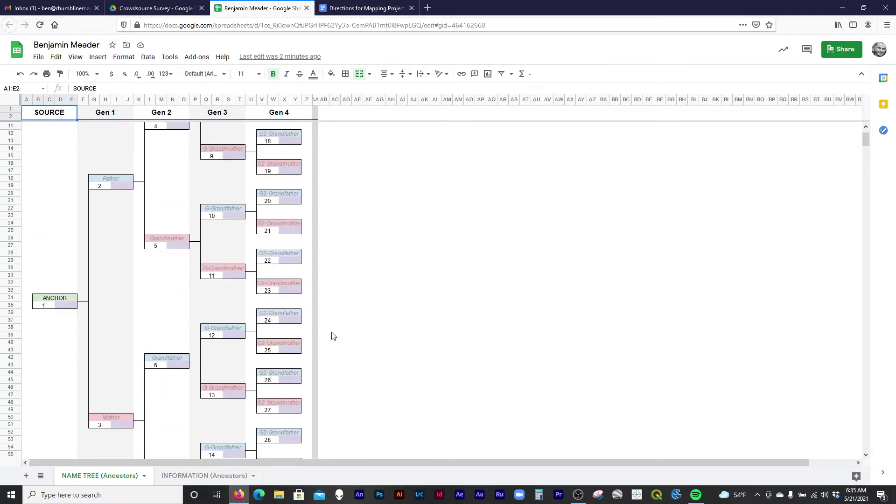
scroll(334, 336, up, 3)
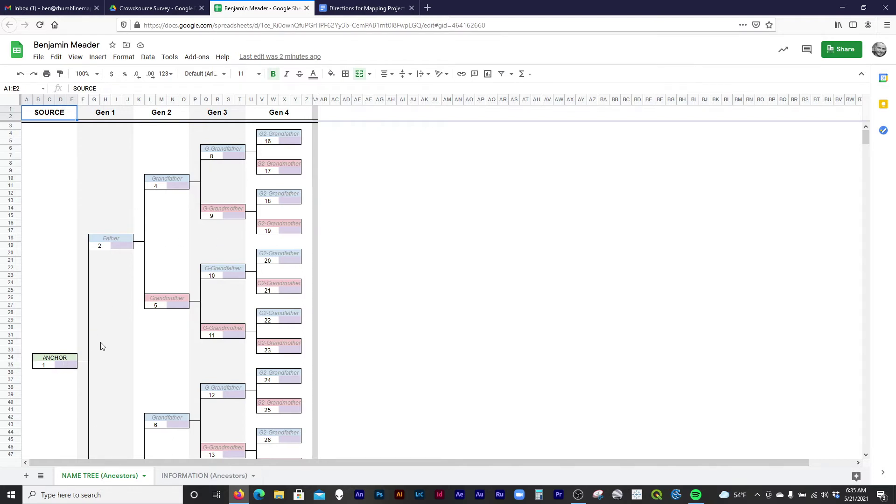
scroll(104, 348, down, 1)
Enter the anchor person's, father's and mother's names in NAME TREE boxes 1–3.
click(55, 329)
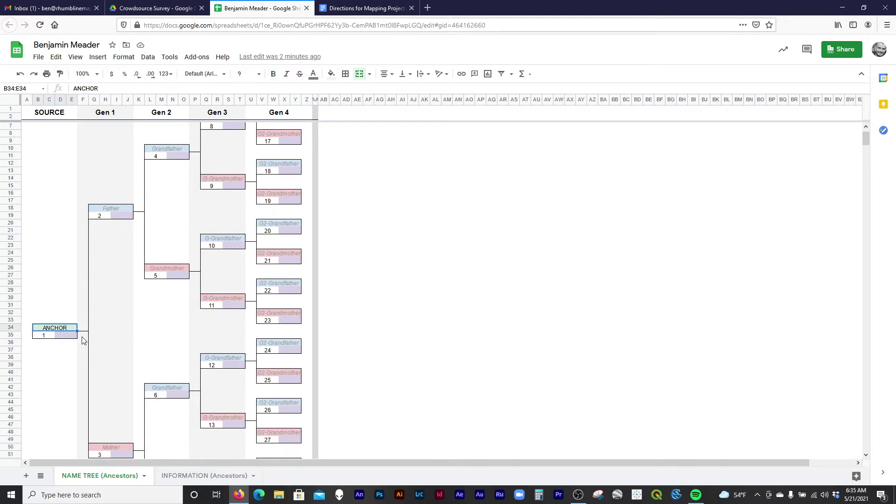
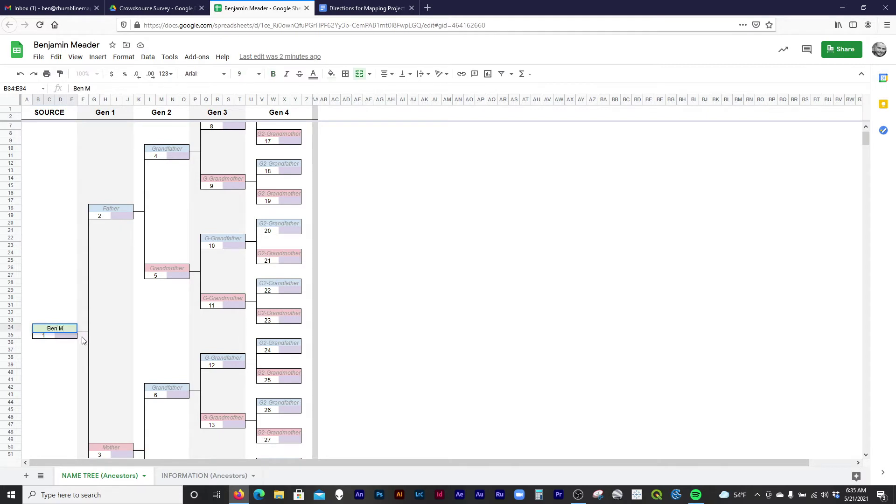
key(Return)
click(132, 211)
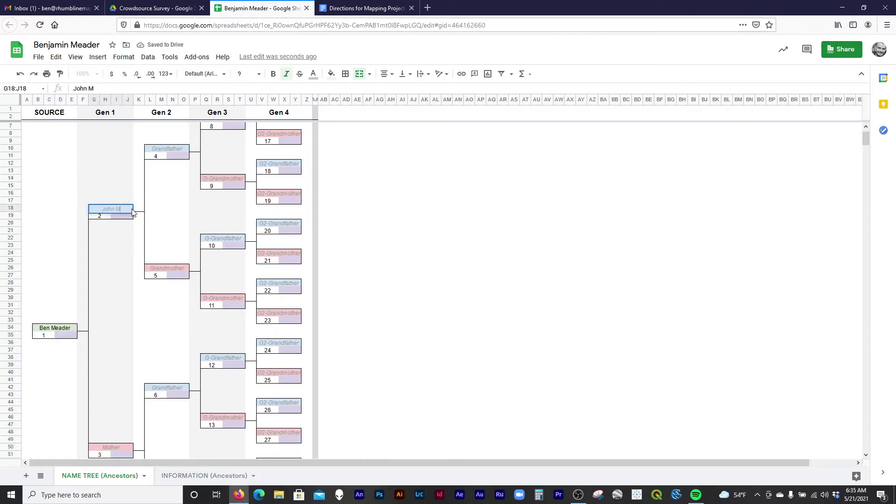
key(Return)
click(122, 449)
key(Return)
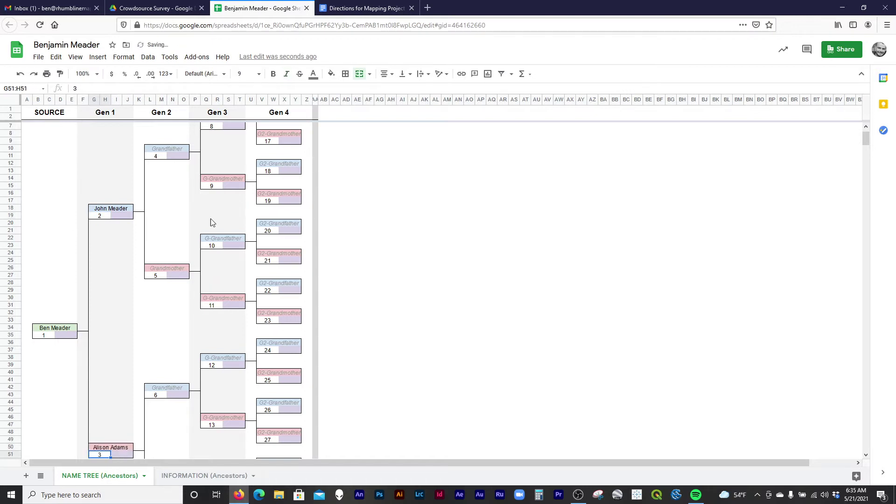
Enter the paternal grandfather's and grandmother's names in boxes 4 and 5.
click(181, 149)
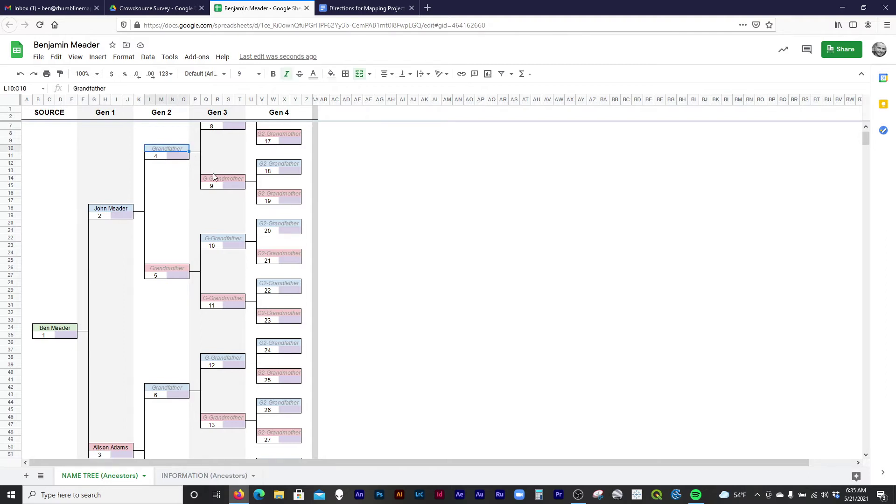
key(Return)
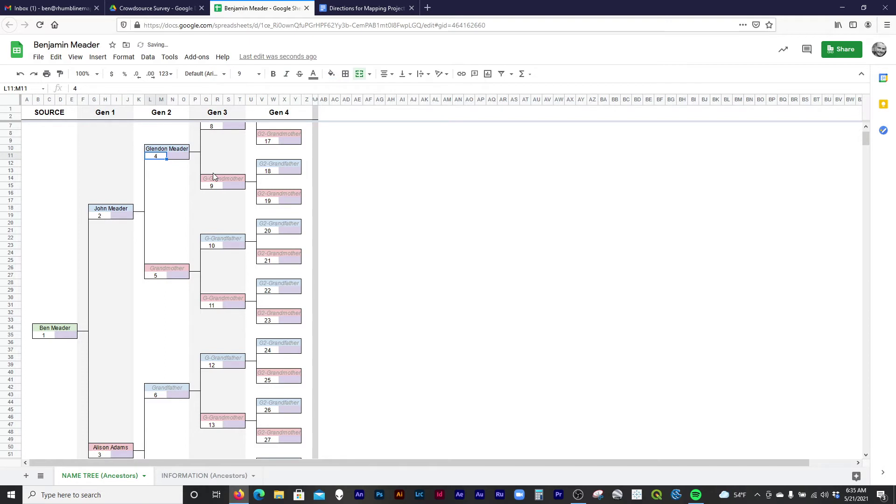
scroll(240, 351, down, 2)
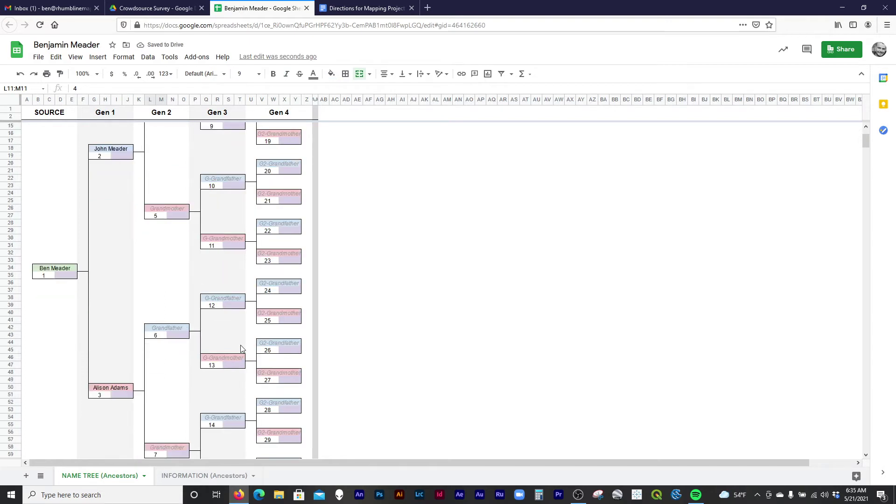
scroll(180, 226, up, 2)
click(173, 268)
key(Return)
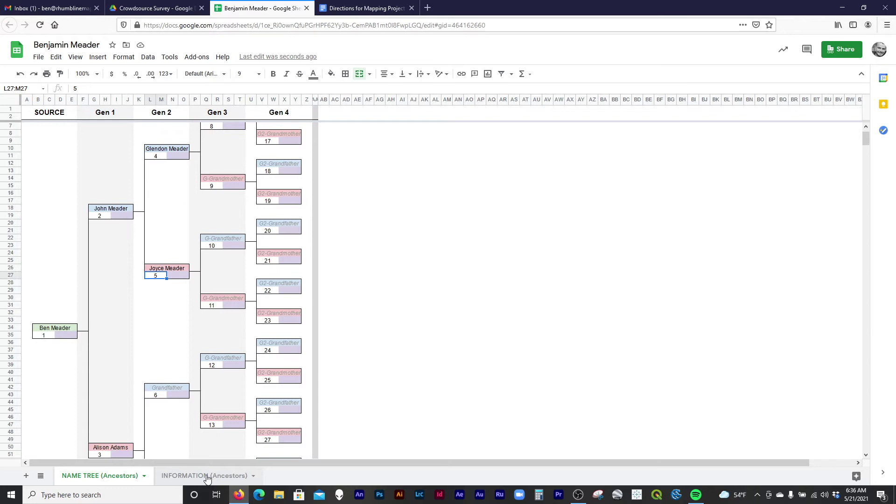
Switch to the INFORMATION (Ancestors) sheet, consult the Directions doc, and select cell D2.
click(207, 476)
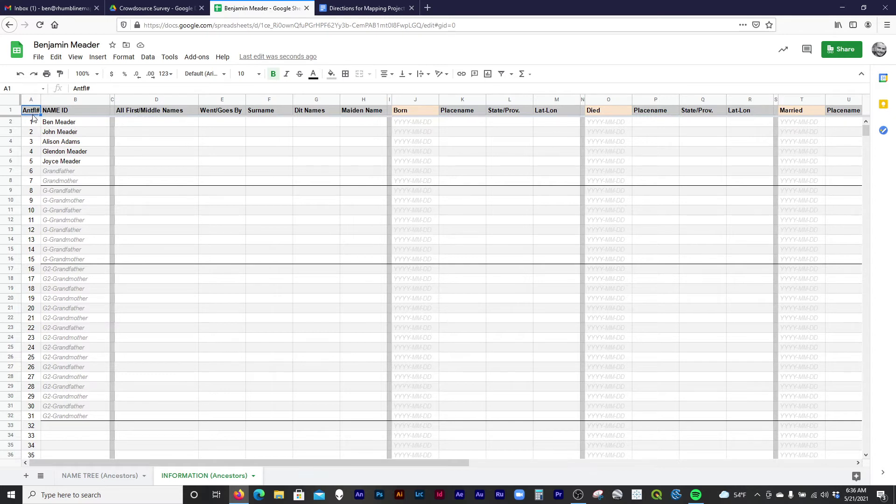
click(355, 8)
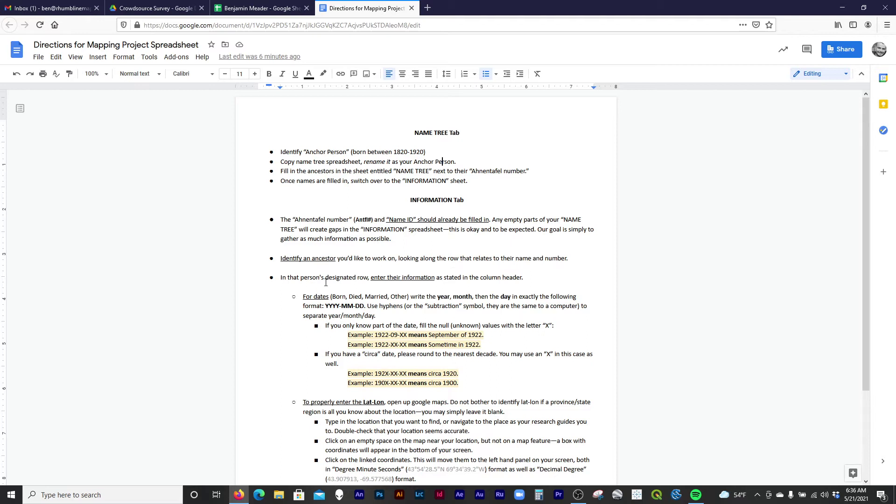
click(274, 8)
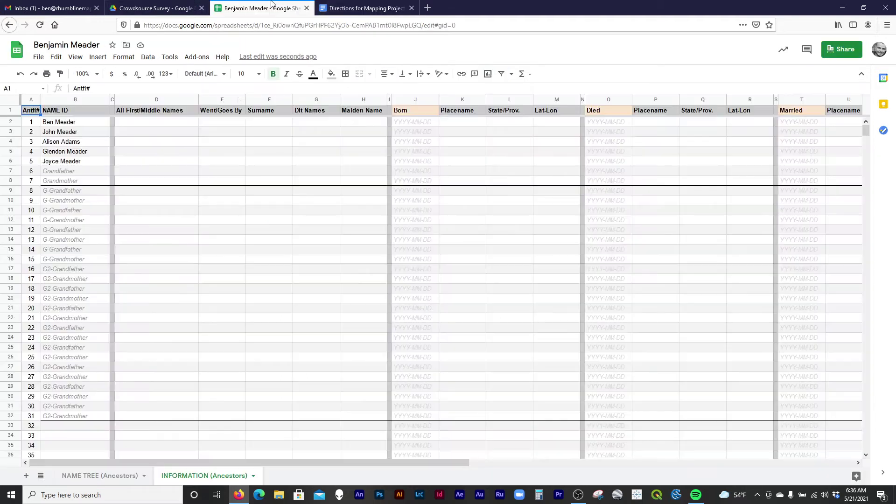
click(171, 124)
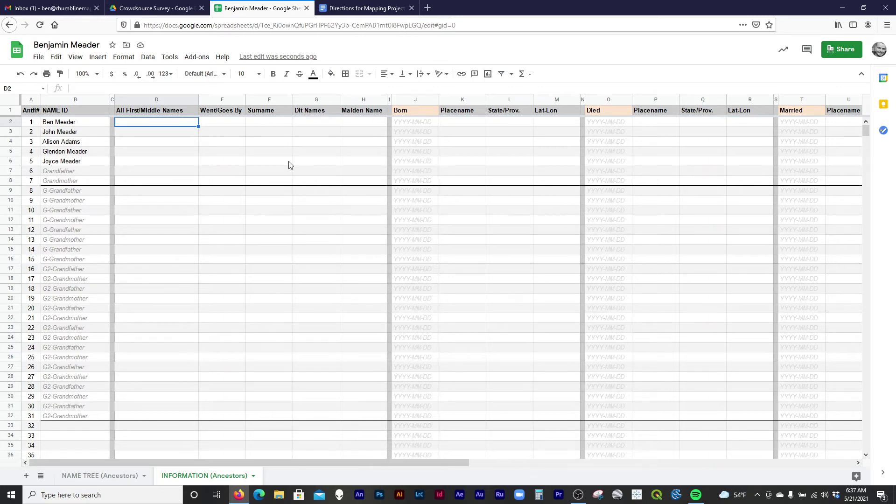
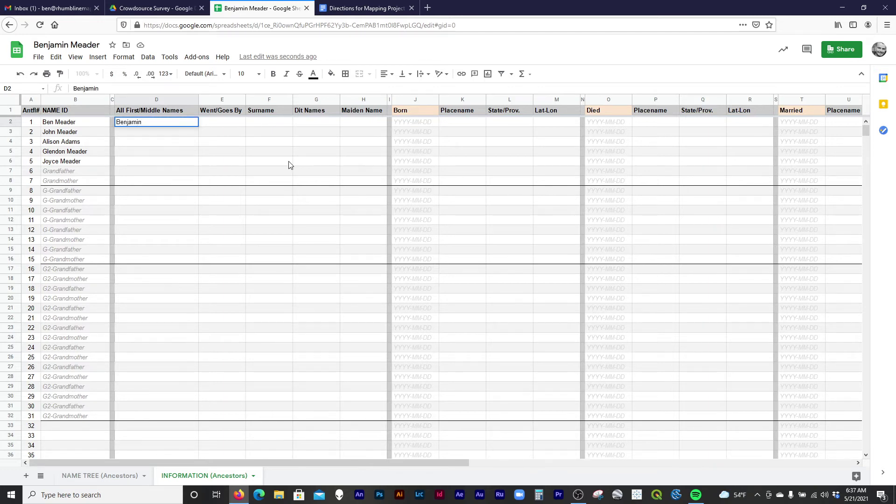
Fill the anchor's row with first/middle names, goes-by name, surname and dit name.
key(Tab)
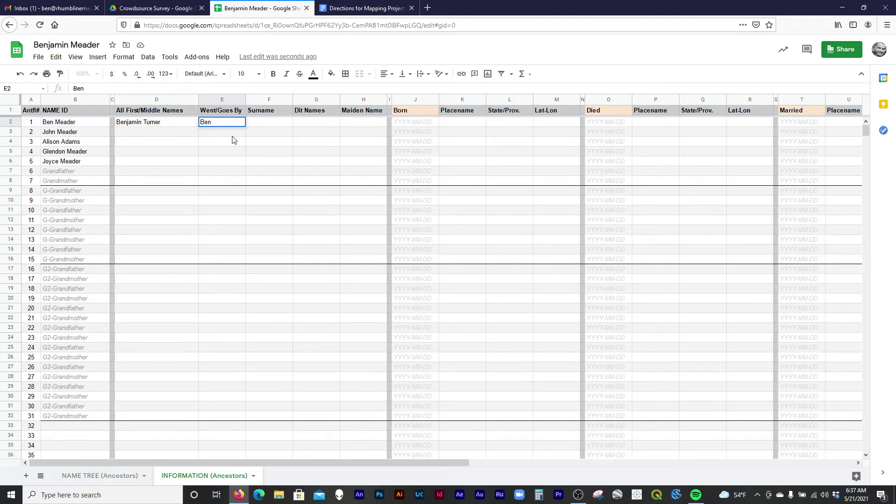
key(Tab)
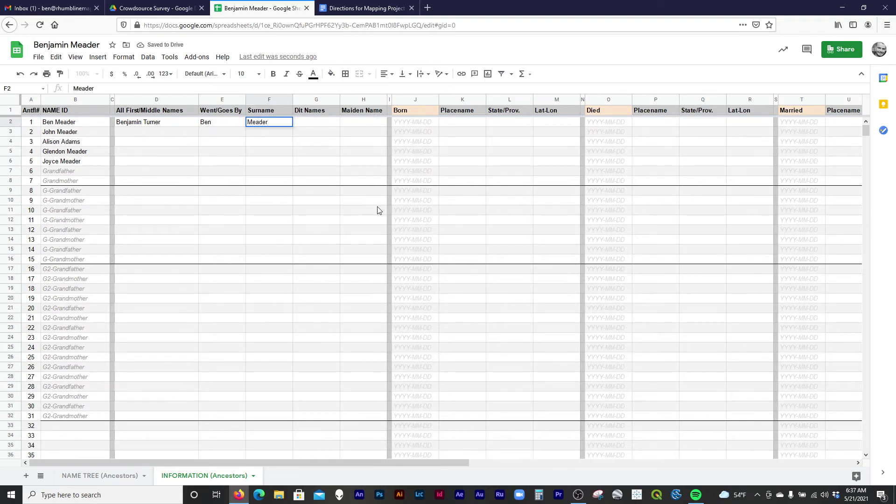
key(Tab)
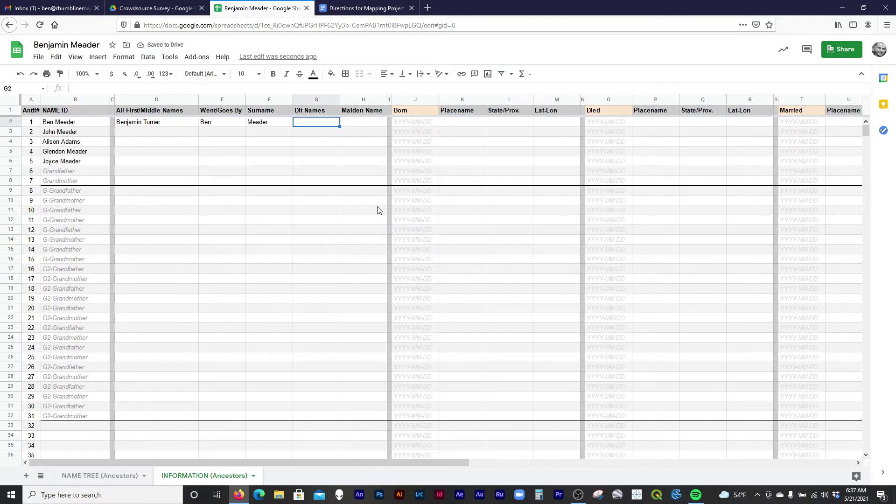
key(Tab)
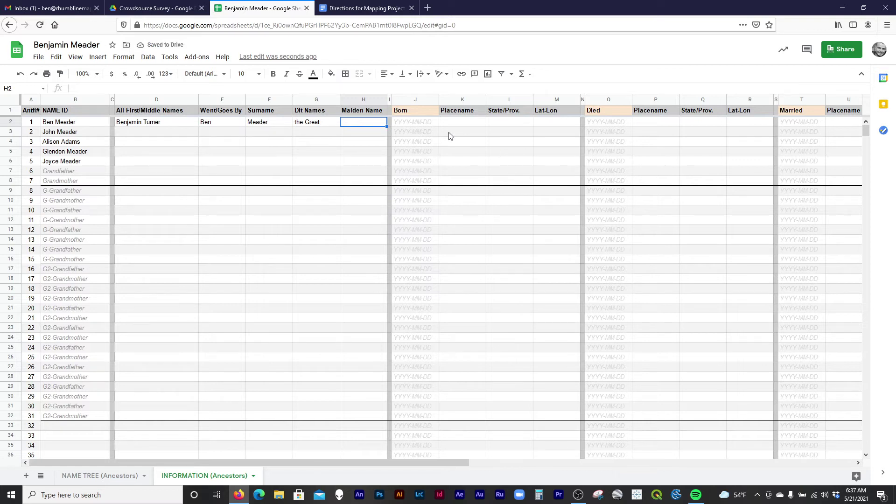
click(414, 122)
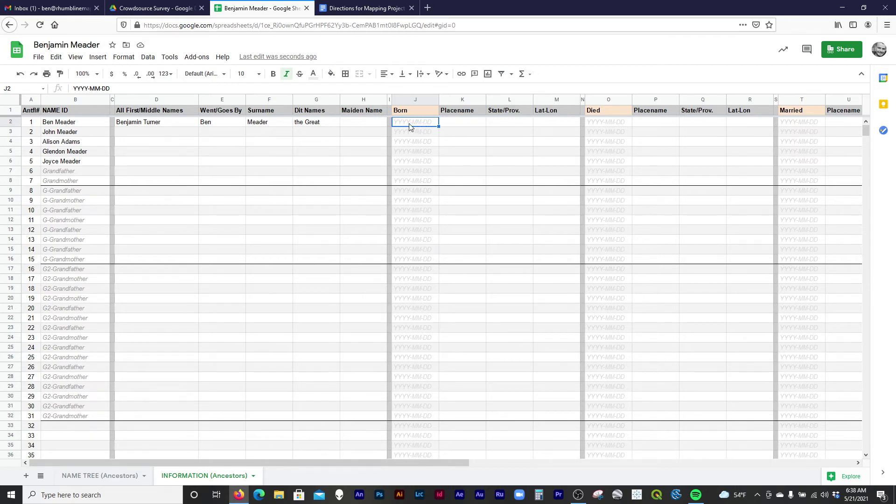
click(378, 8)
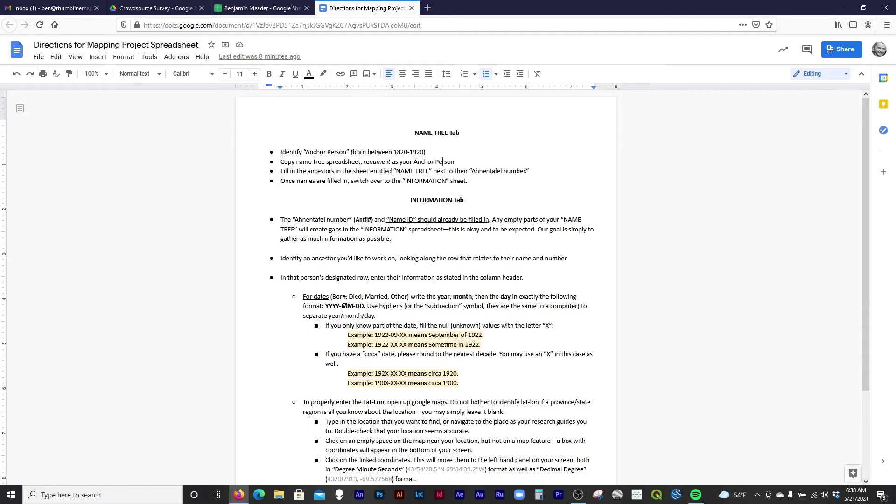
click(267, 11)
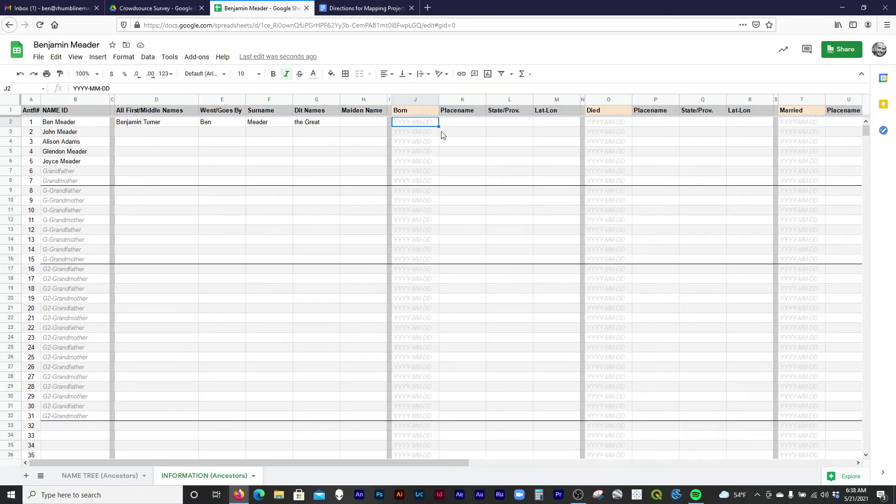
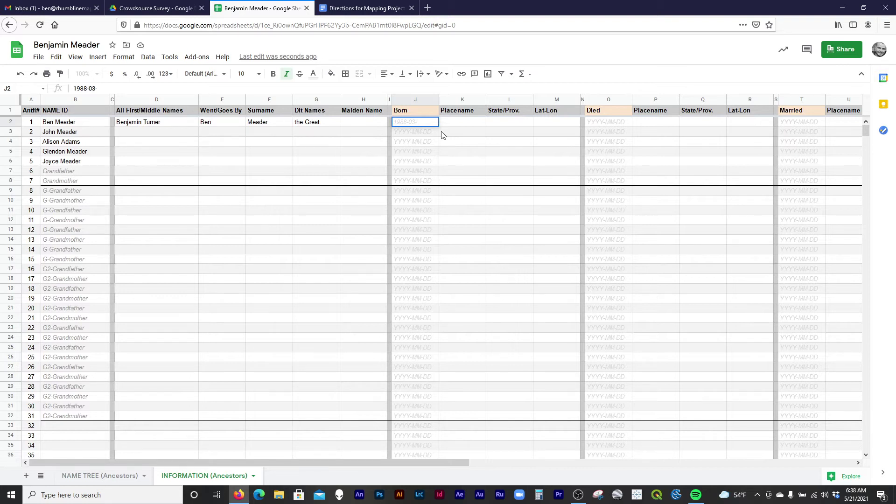
key(Return)
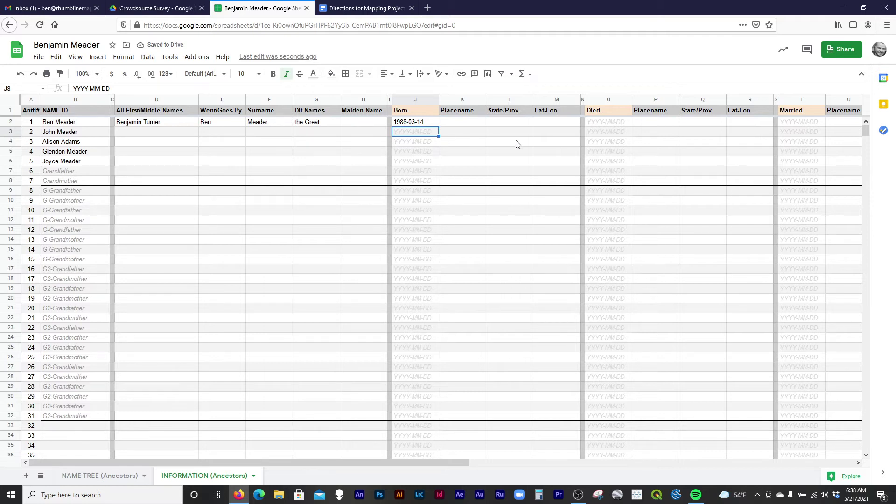
click(614, 125)
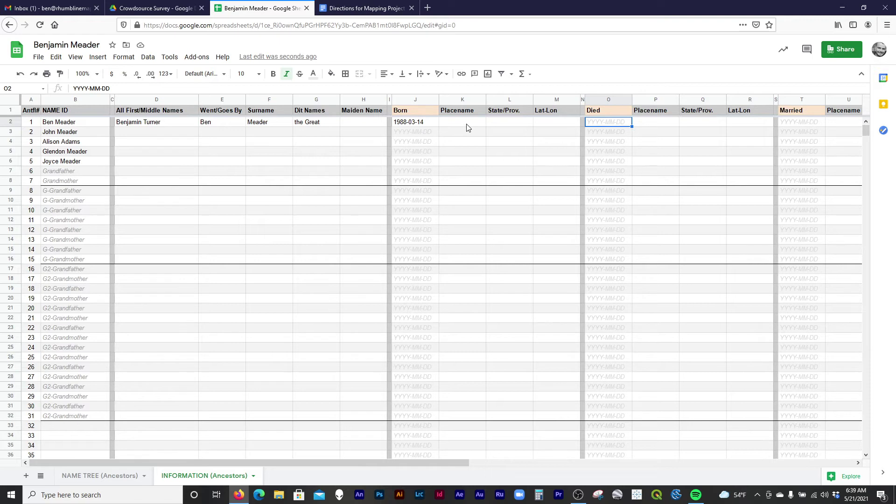
Enter the birthplace as Rockport in K2 and ME in the State/Prov. column.
click(468, 124)
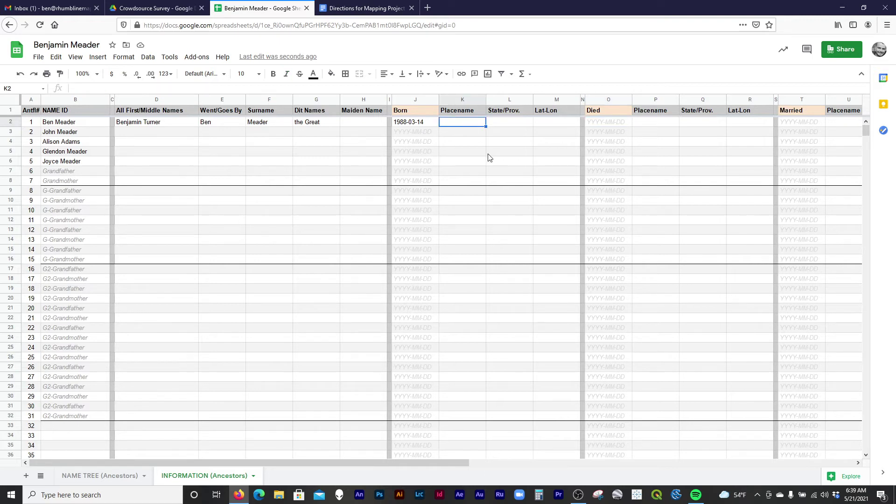
text(Rockport)
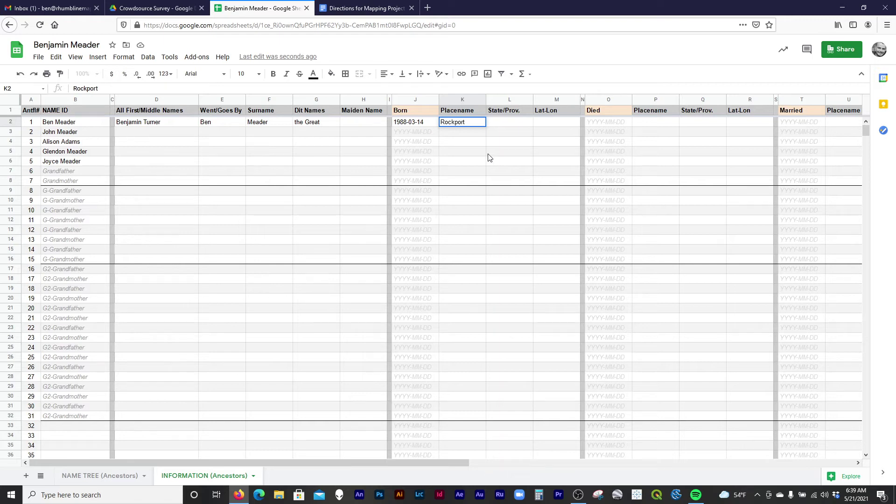
key(Tab)
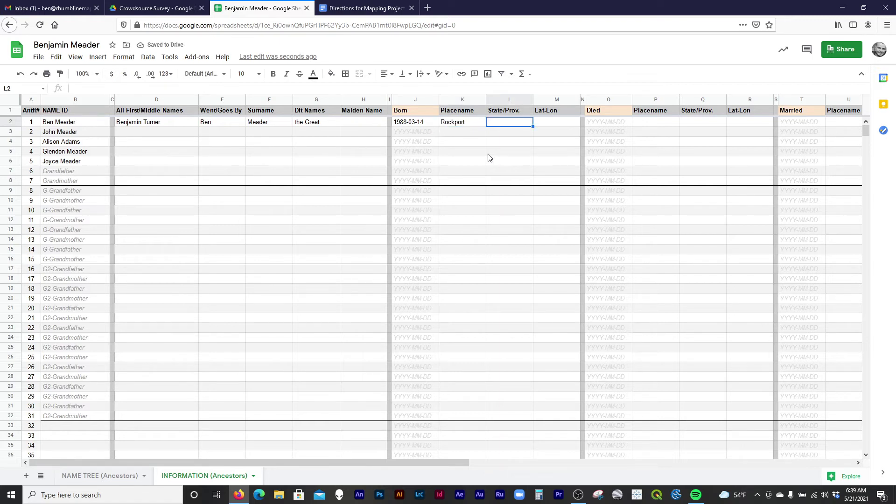
text(ME)
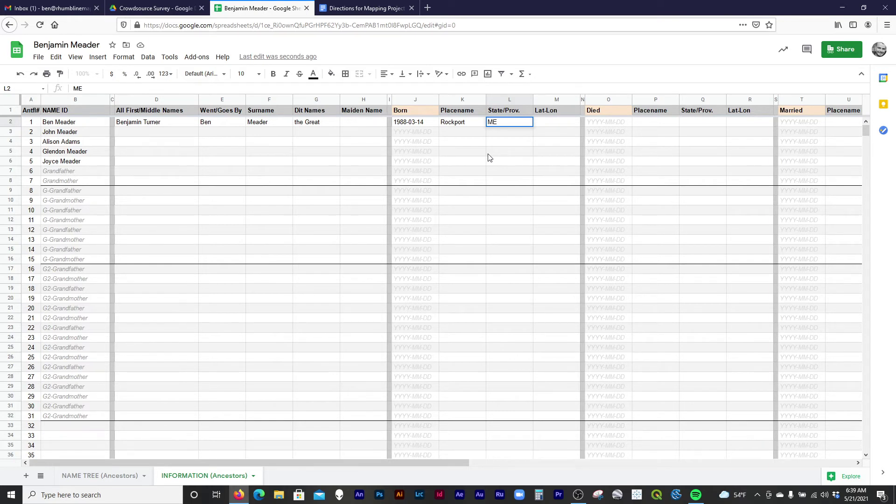
key(Return)
key(Up)
key(Left)
key(Right)
key(Right)
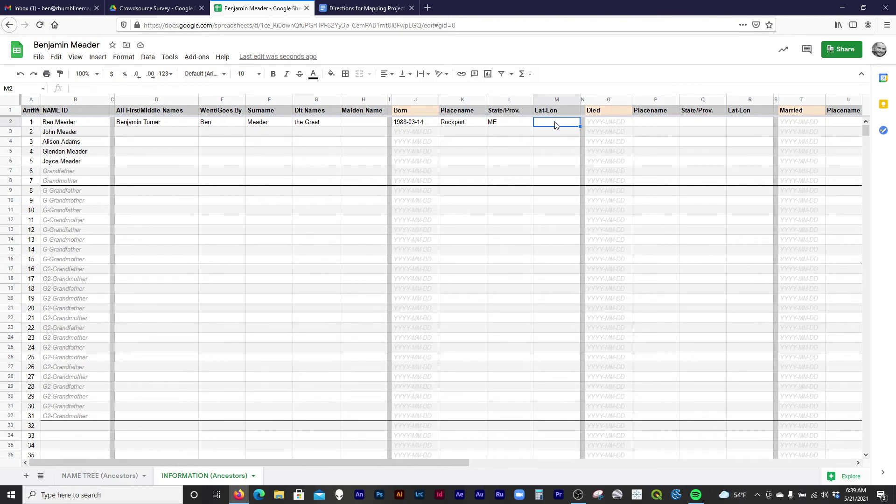
Read the Directions doc's Lat-Lon instructions, including the note about skipping lat-lon.
click(407, 8)
scroll(355, 318, down, 3)
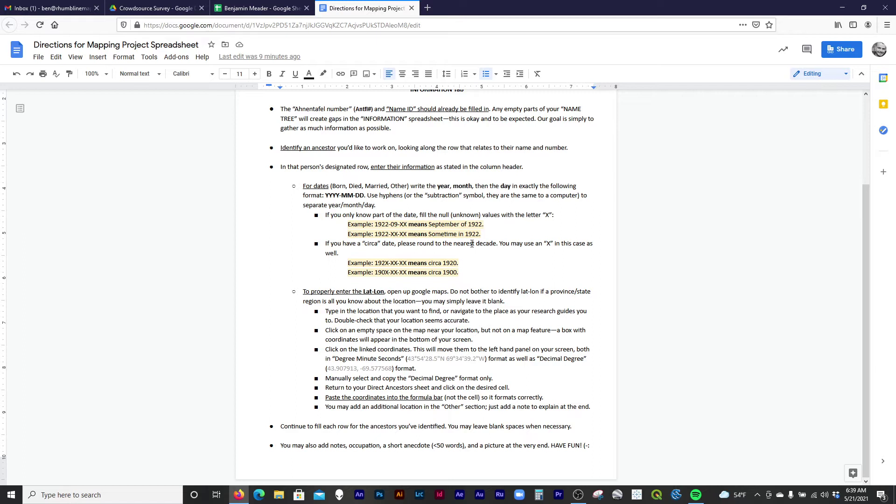
drag(450, 293, 525, 291)
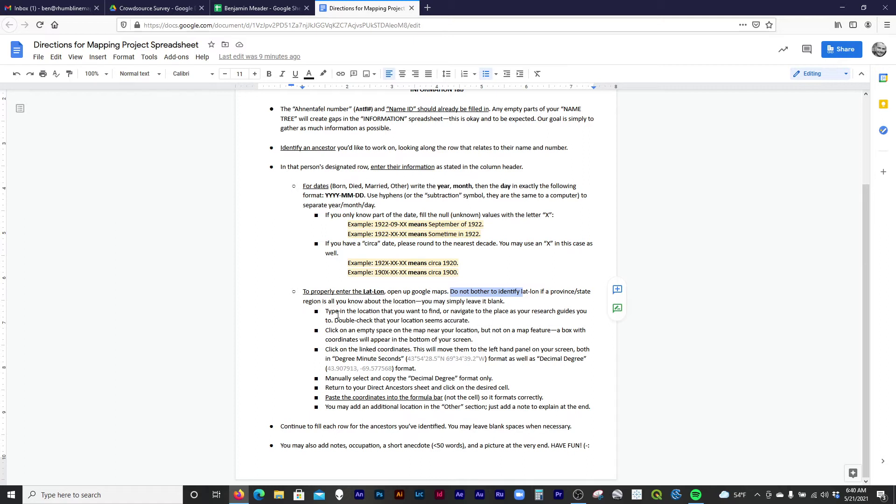
click(464, 304)
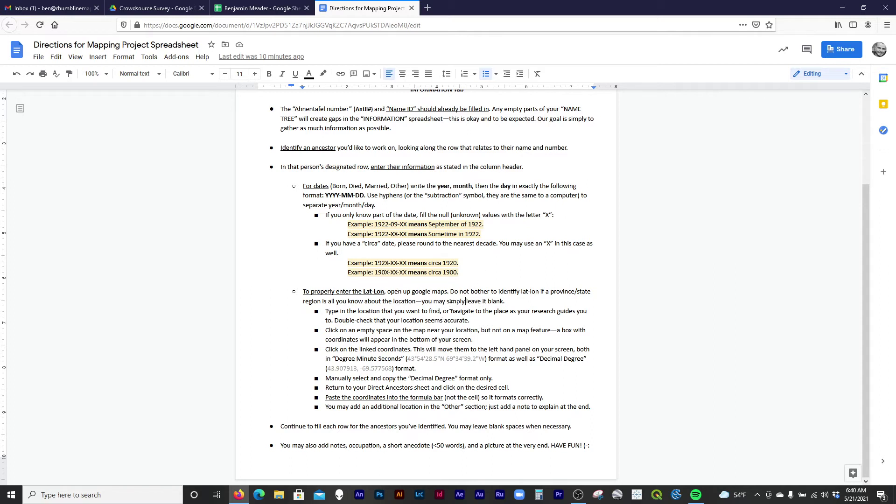
click(427, 8)
Open Google Maps and bring up Rockport, Maine on the map.
text(maps.google.com/)
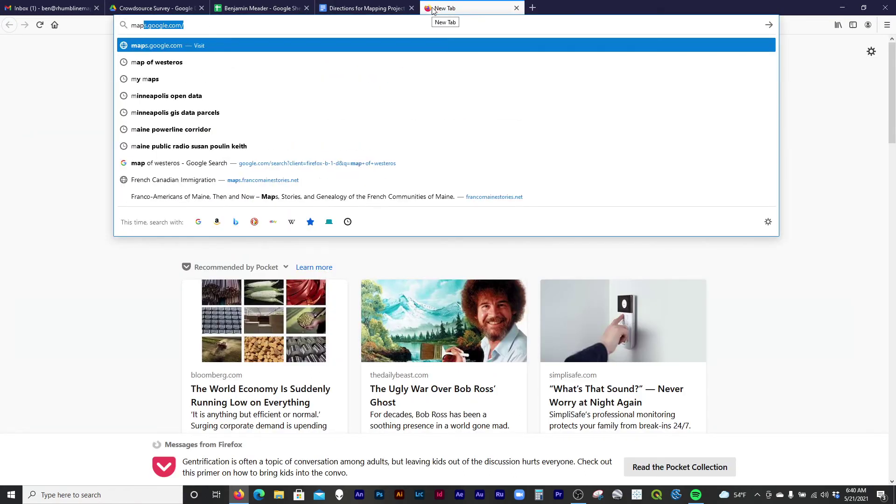
key(Return)
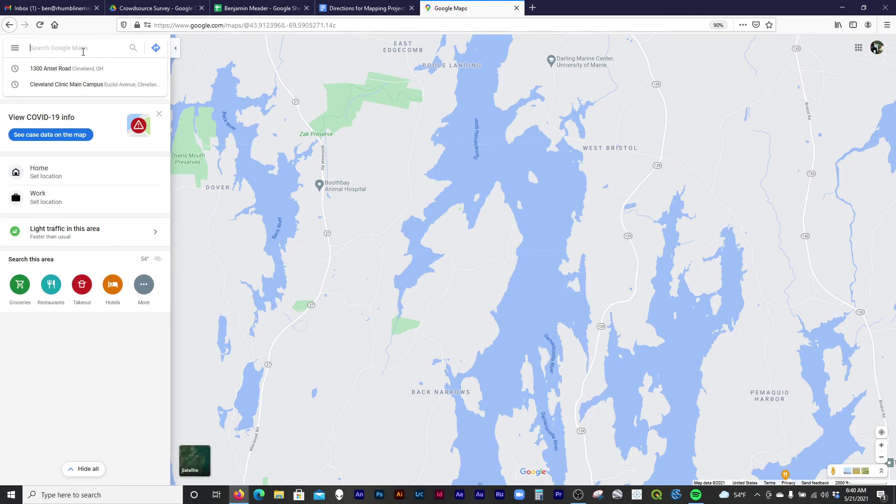
text(Rockport)
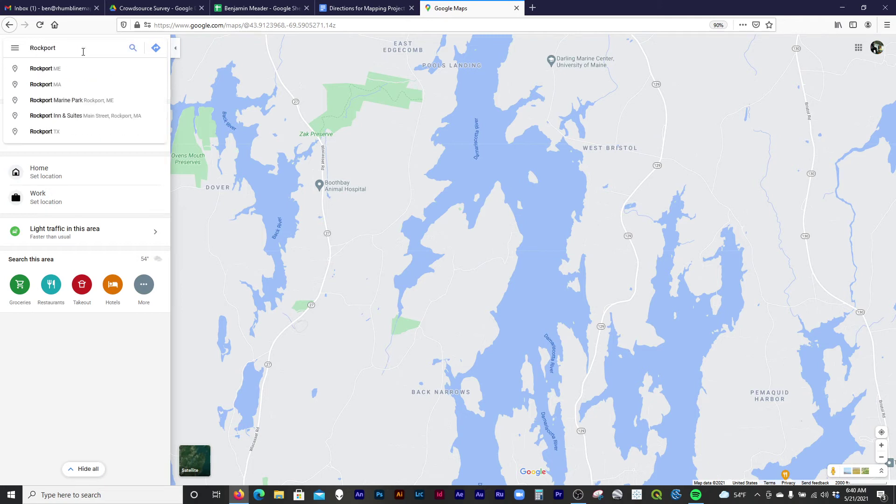
key(Down)
key(Return)
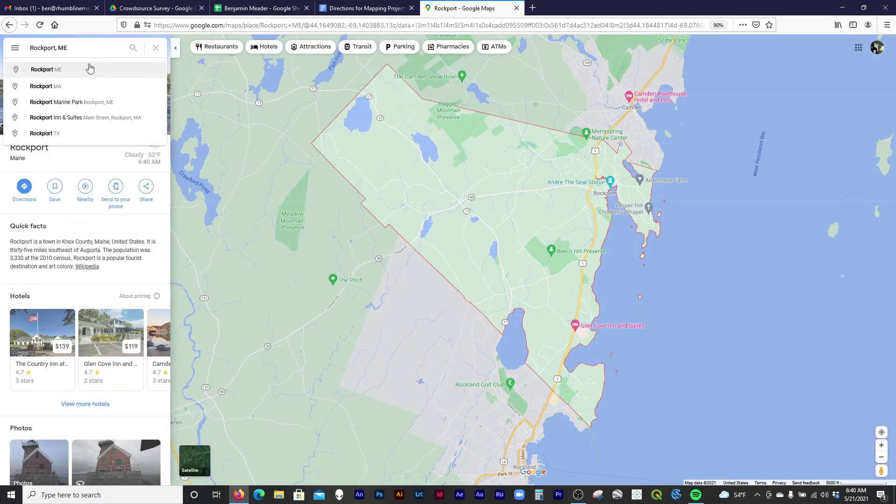
Search for Pen Bay Medical Center, then zoom and pan around its pin on the coast.
click(73, 48)
text(Penn Bay)
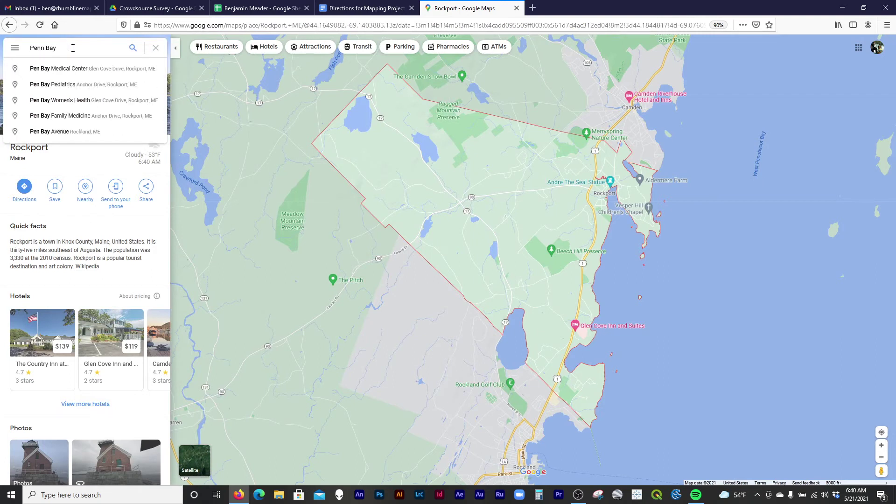
key(Down)
key(Return)
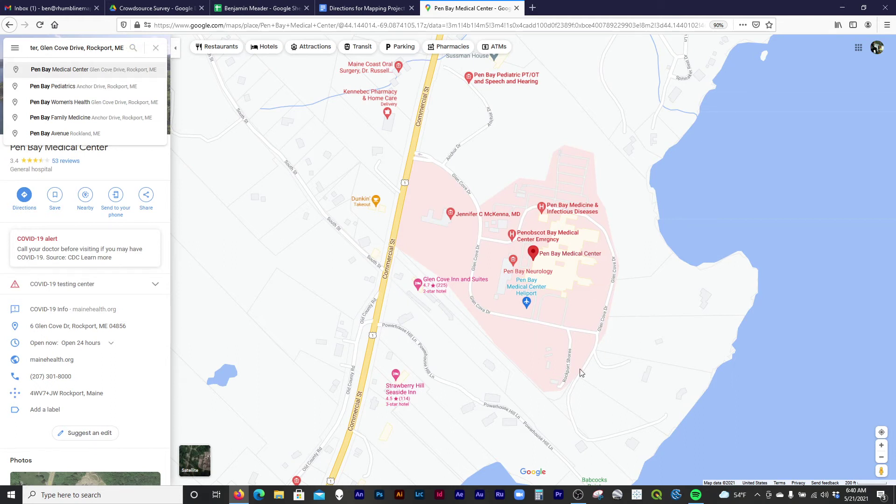
scroll(520, 274, down, 3)
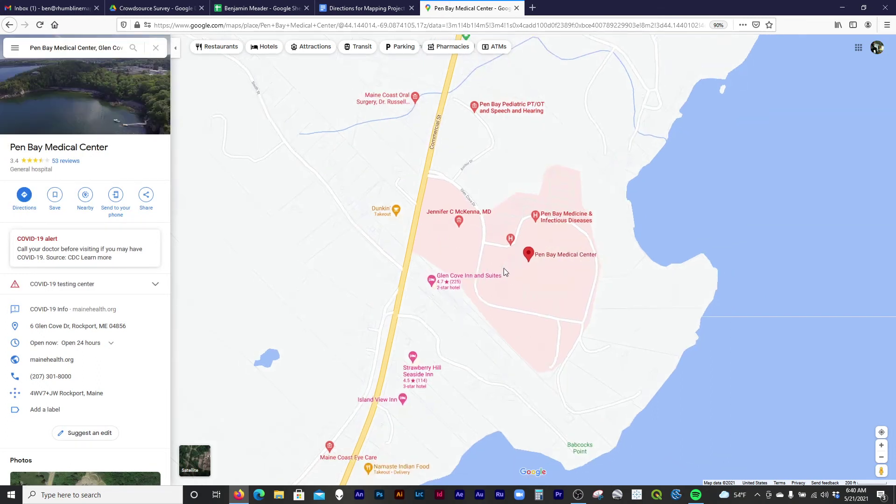
scroll(522, 279, down, 5)
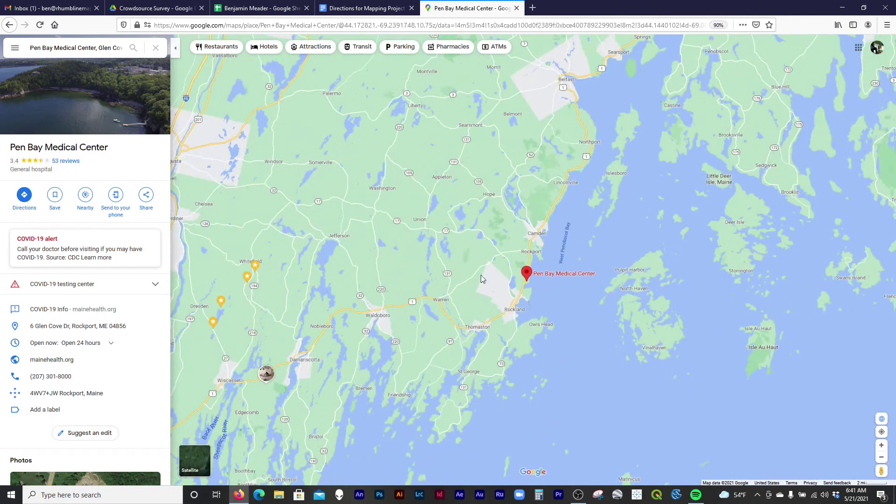
mouse_move(490, 284)
mouse_down()
mouse_move(637, 300)
mouse_move(488, 370)
mouse_move(496, 220)
mouse_move(626, 129)
mouse_move(601, 136)
mouse_move(546, 201)
mouse_up()
scroll(581, 201, up, 3)
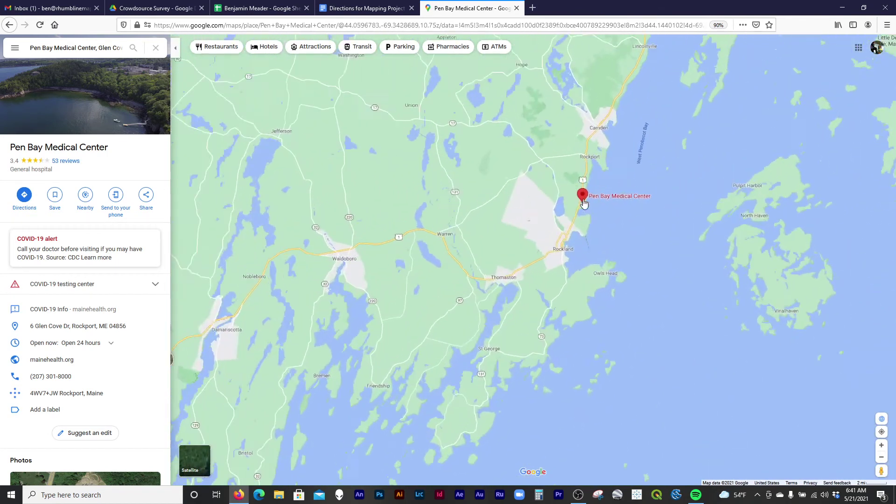
scroll(588, 206, up, 3)
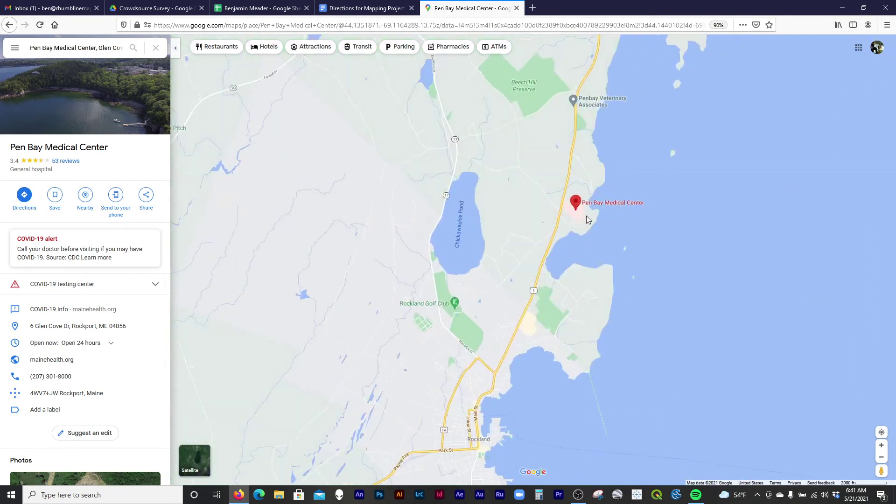
scroll(579, 212, up, 2)
drag(570, 210, 526, 290)
scroll(518, 297, down, 3)
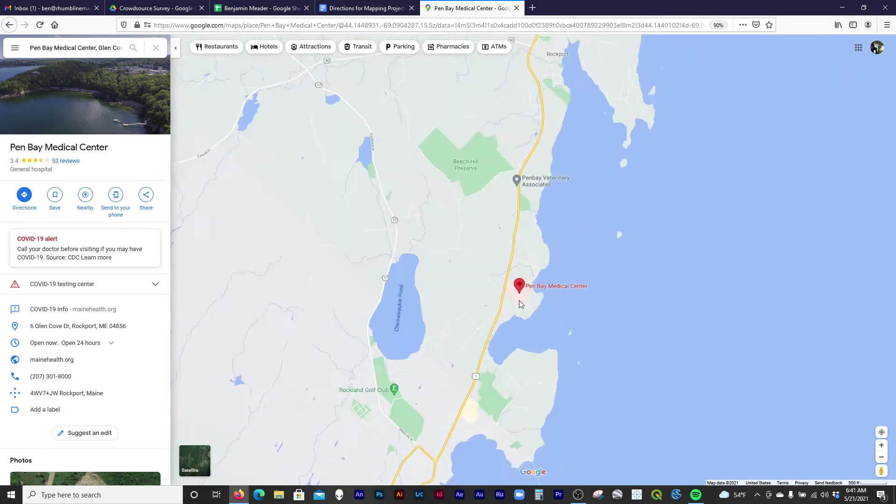
Replace the search with Rockport, Maine and zoom in on the Glen Cove hospital campus.
mouse_move(516, 297)
triple_click(75, 48)
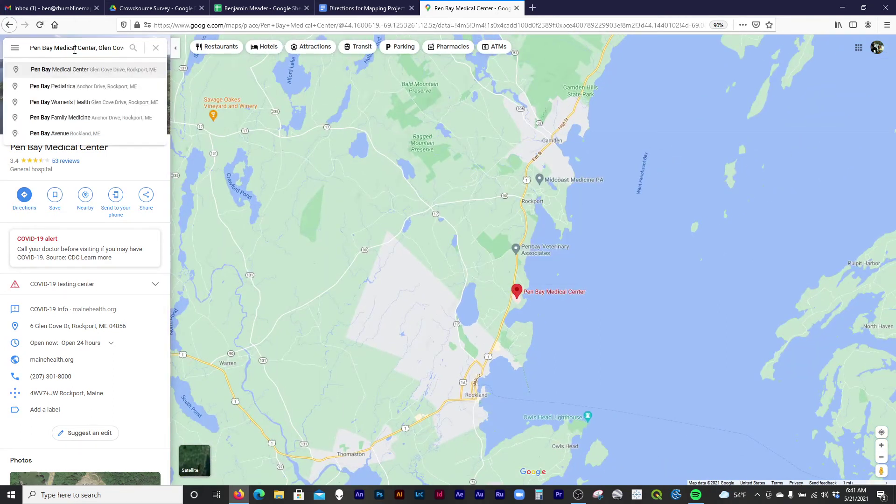
double_click(74, 48)
triple_click(75, 49)
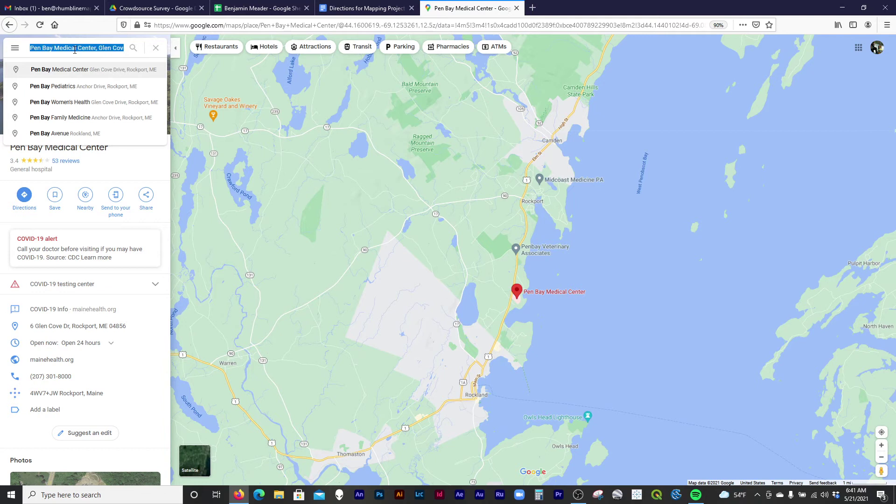
text(Rockpo)
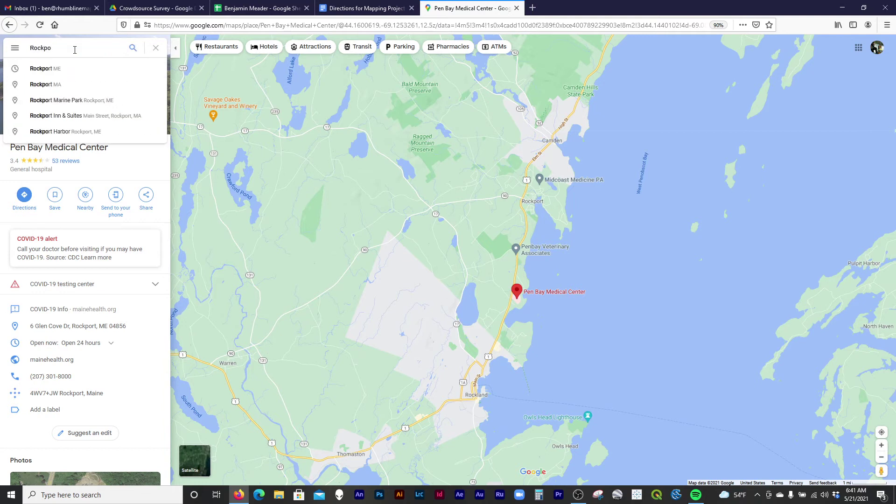
click(79, 73)
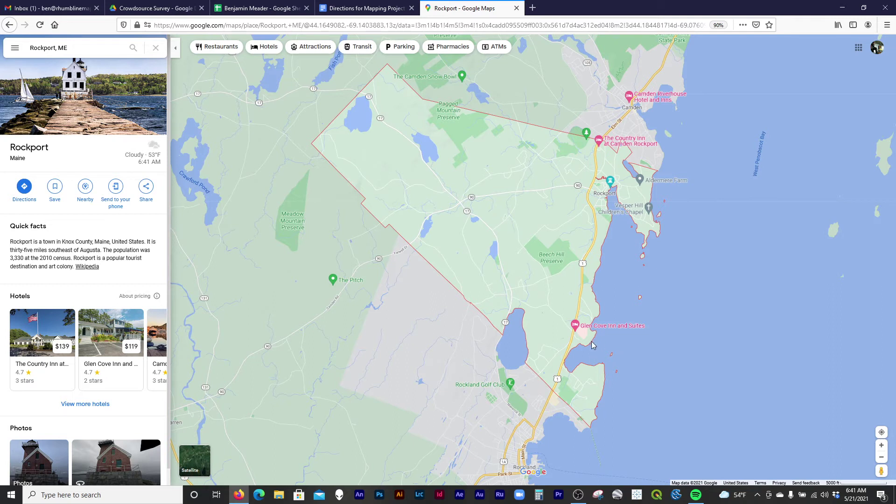
scroll(589, 343, up, 5)
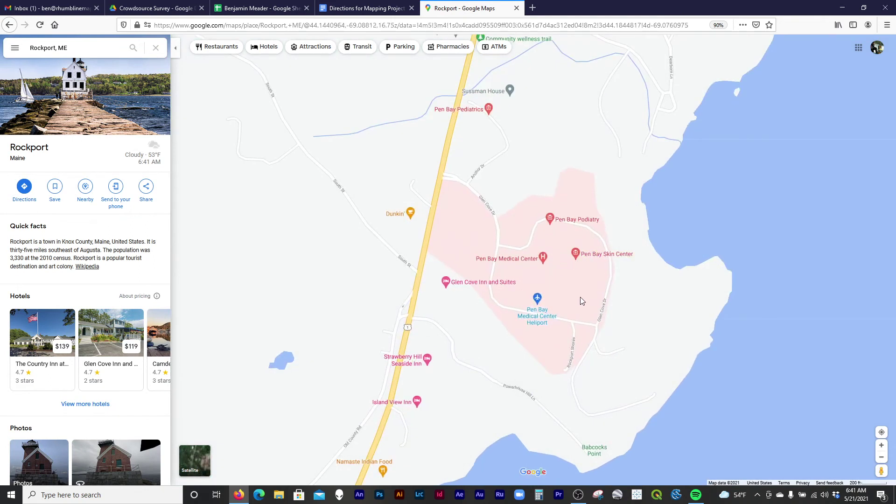
scroll(582, 301, up, 1)
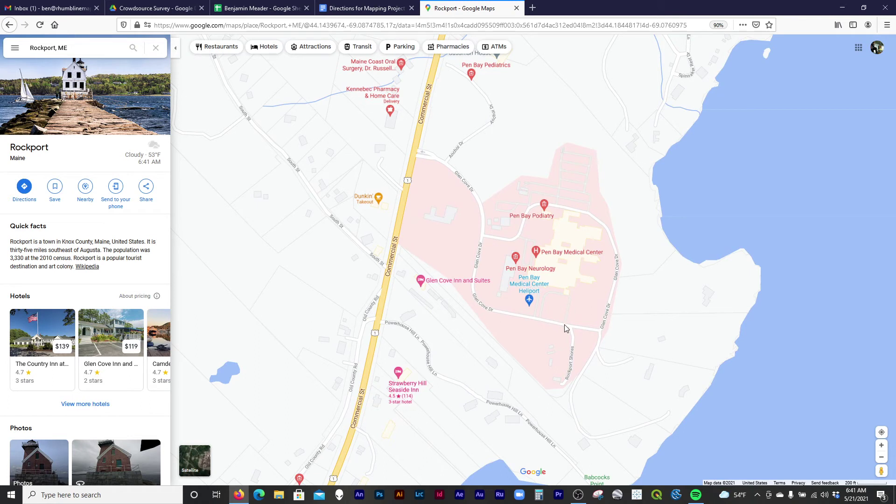
Following the directions document, drop a point on empty ground beside the hospital (44.142639, -69.085633).
click(363, 7)
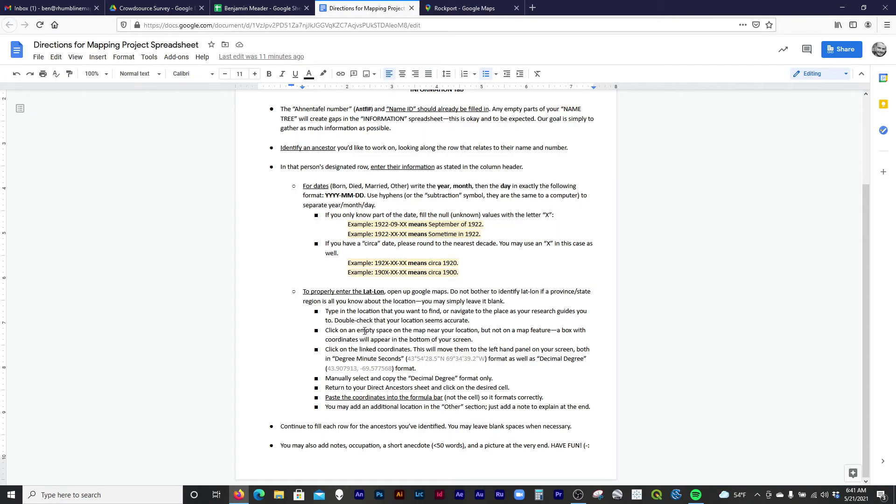
drag(357, 330, 391, 331)
click(465, 8)
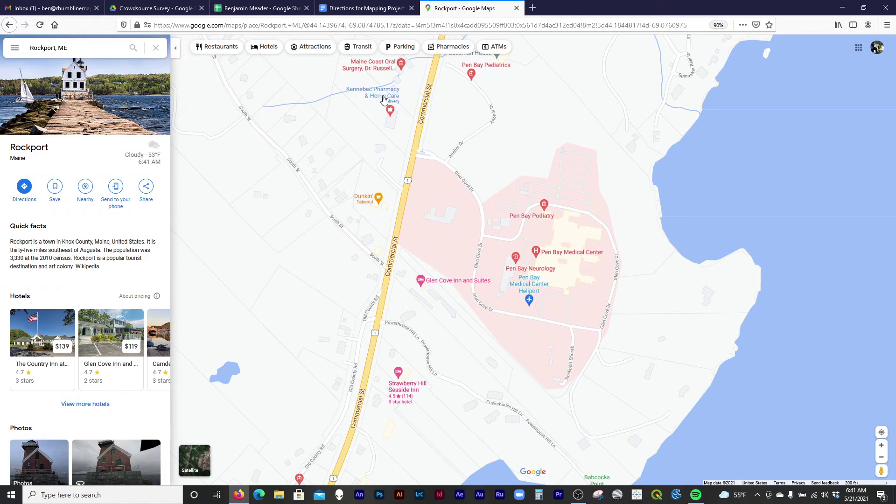
click(520, 334)
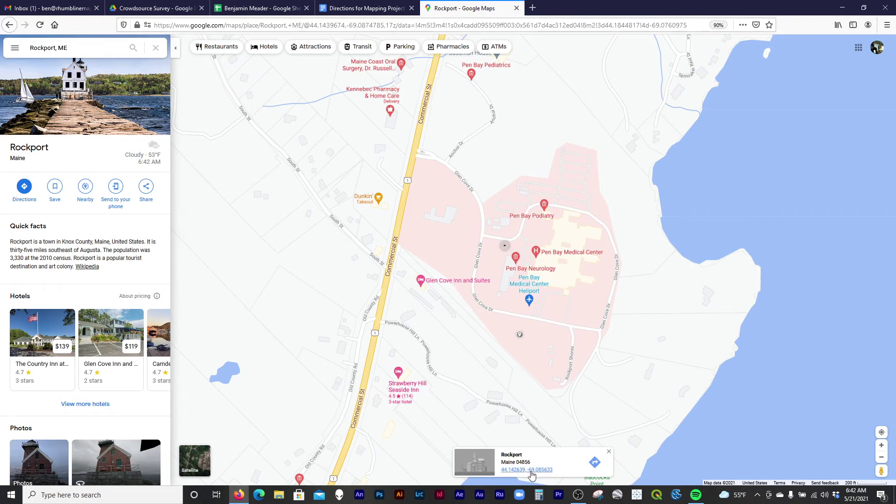
click(366, 8)
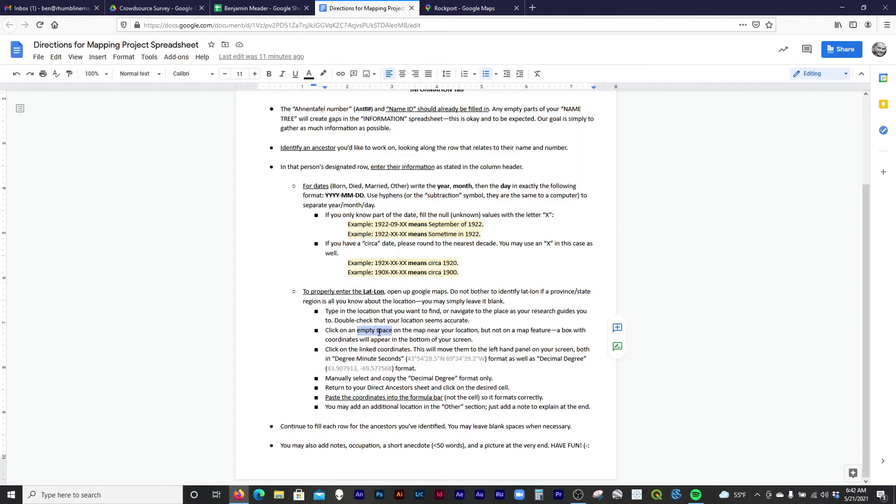
click(413, 332)
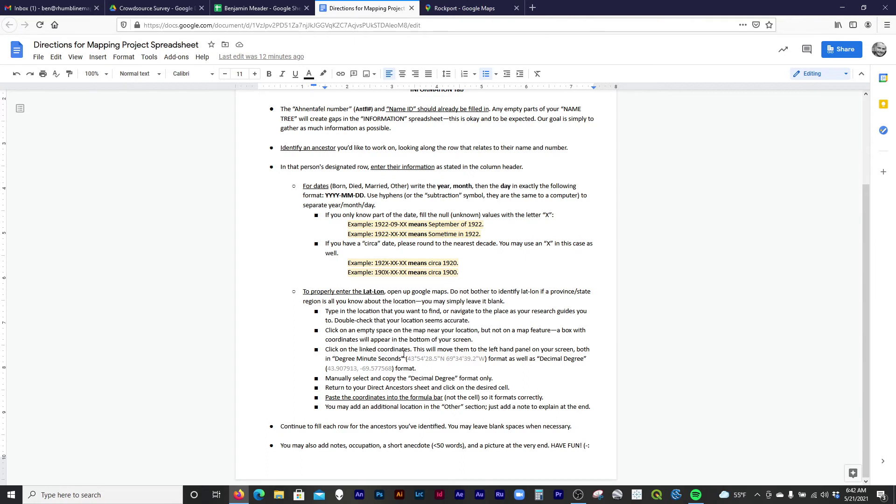
click(465, 8)
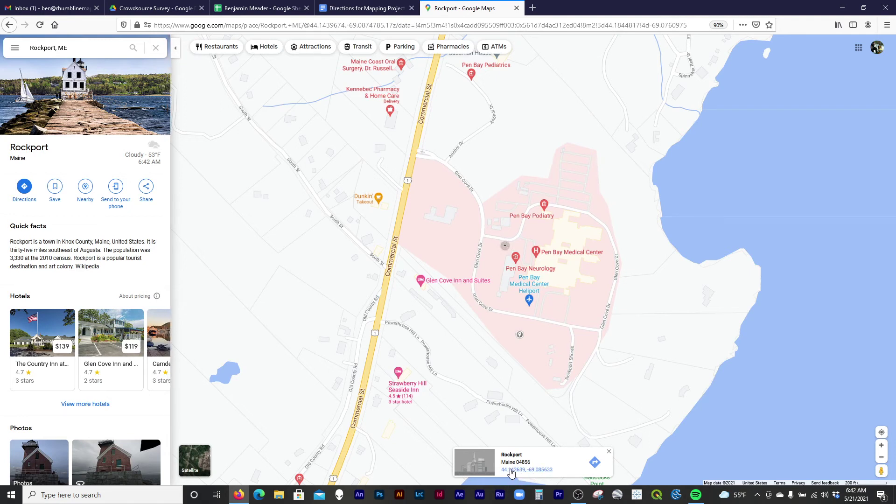
Copy the decimal coordinates 44.142639, -69.085633 from the dropped point's details panel.
click(532, 472)
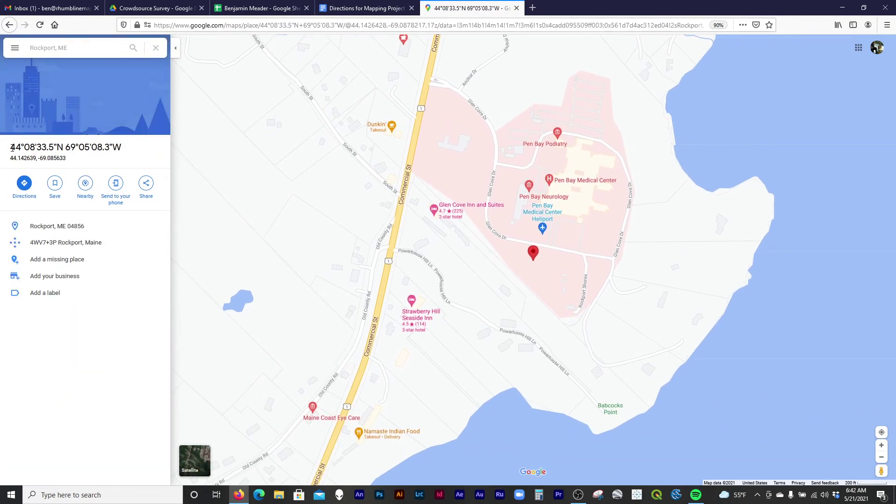
drag(12, 148, 120, 150)
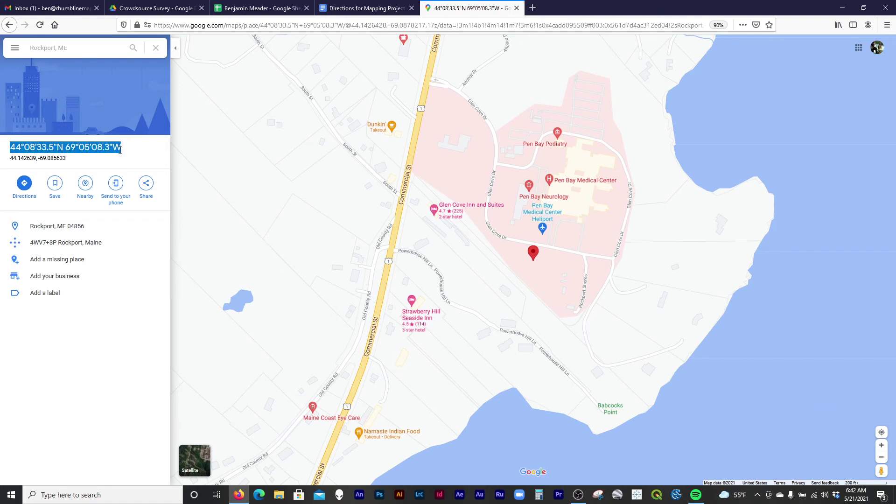
drag(12, 159, 66, 161)
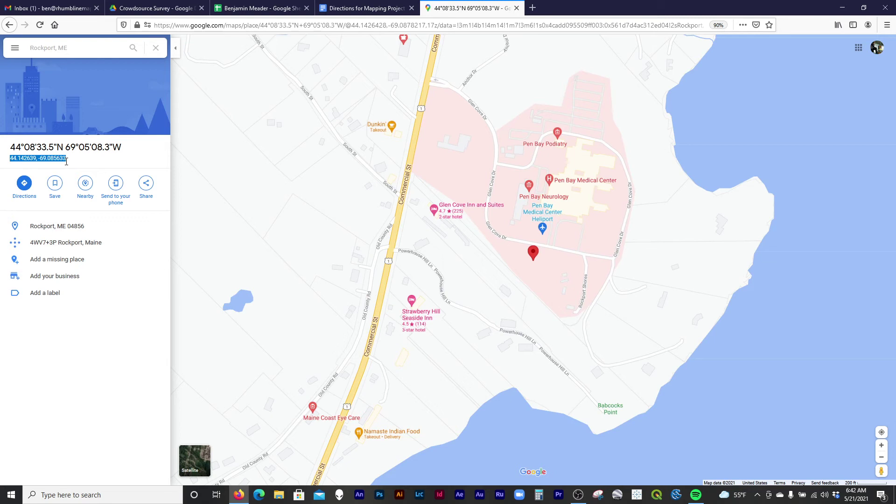
click(55, 142)
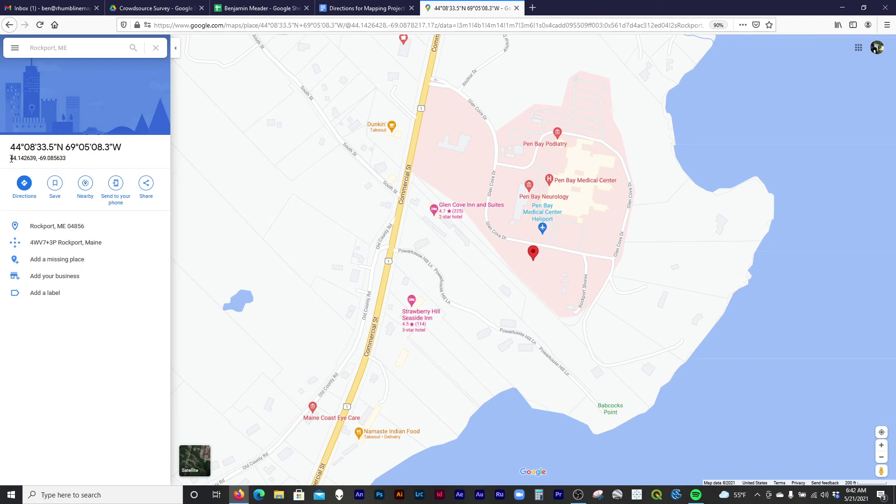
drag(10, 159, 66, 165)
right_click(39, 160)
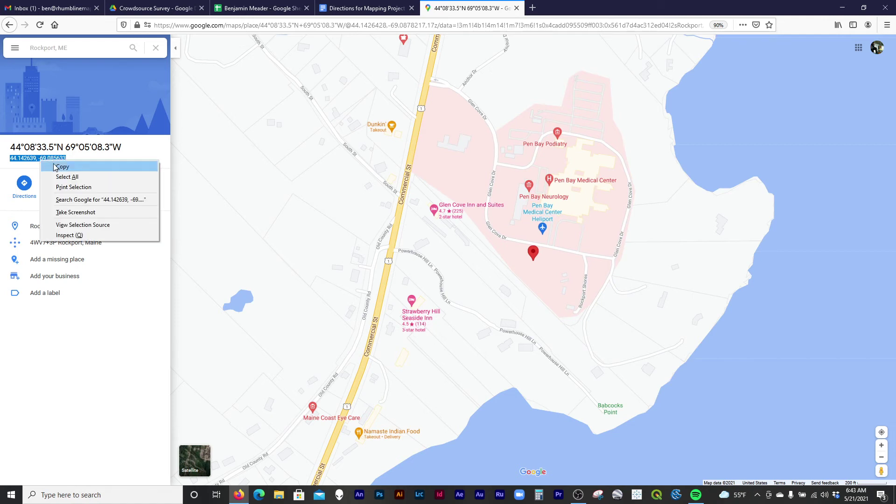
click(55, 167)
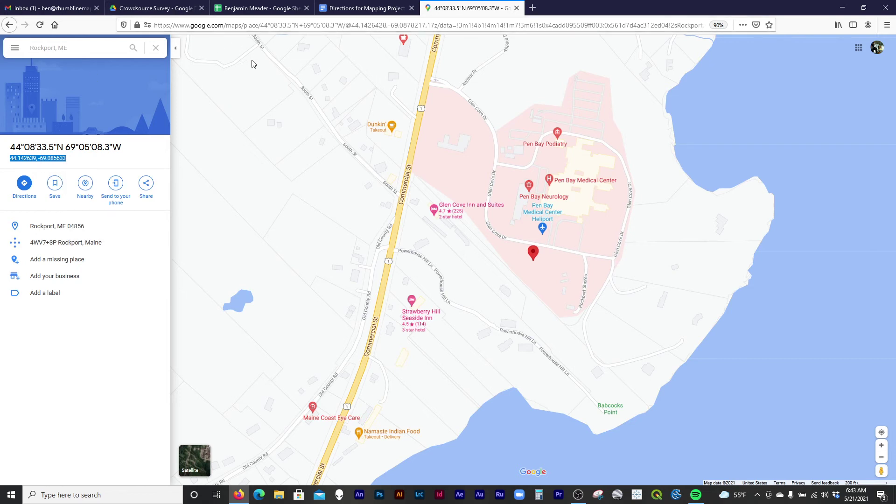
Paste 44.142639, -69.085633 into the first ancestor's birth Lat-Lon cell M2.
click(264, 10)
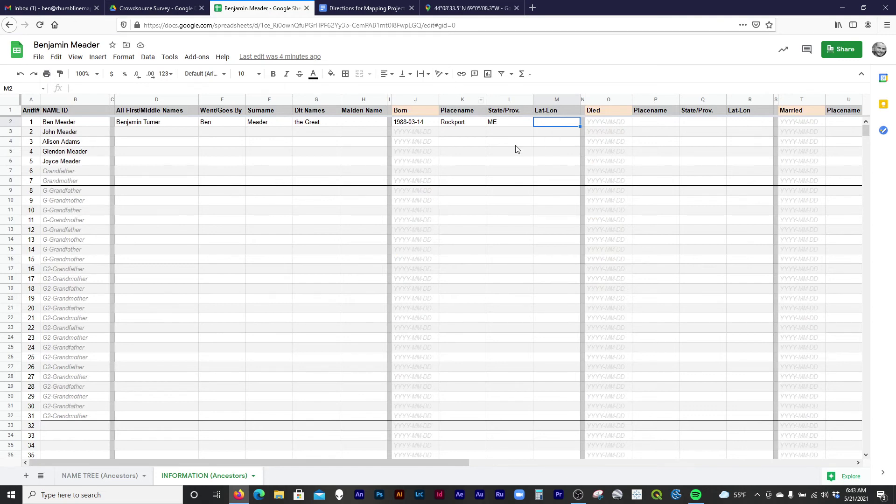
click(307, 154)
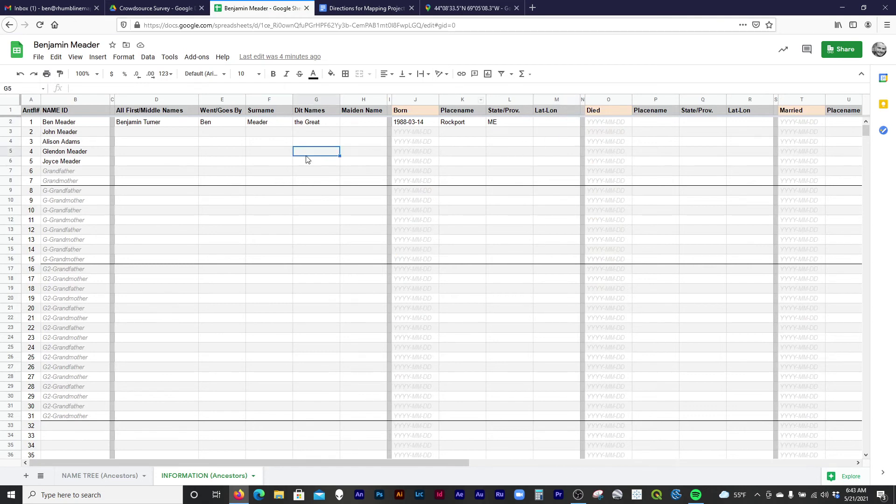
click(559, 124)
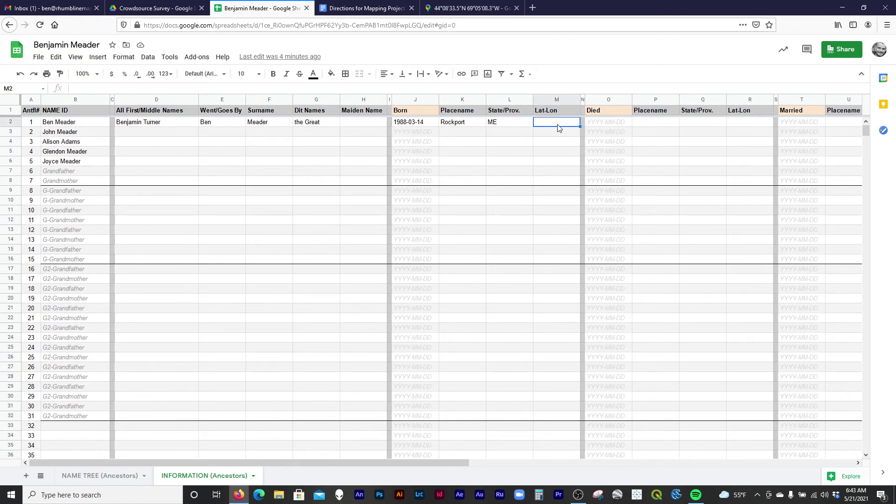
click(130, 88)
click(561, 122)
key(ctrl+v)
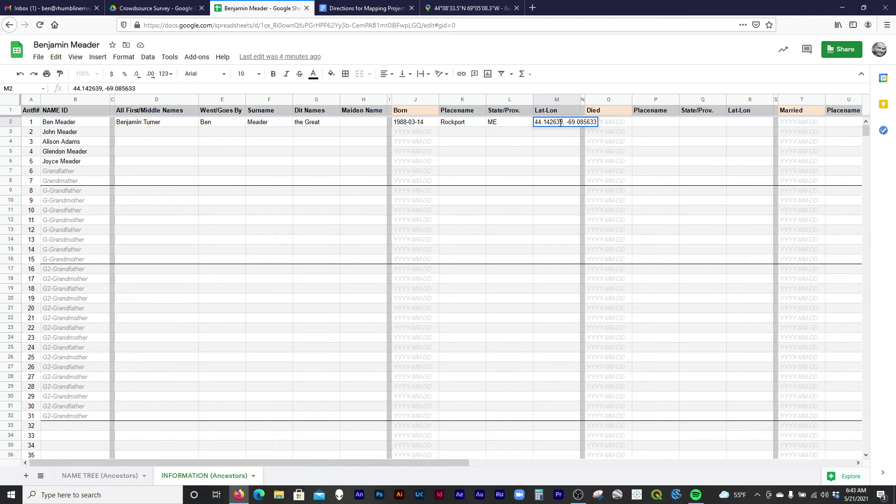
key(ctrl+z)
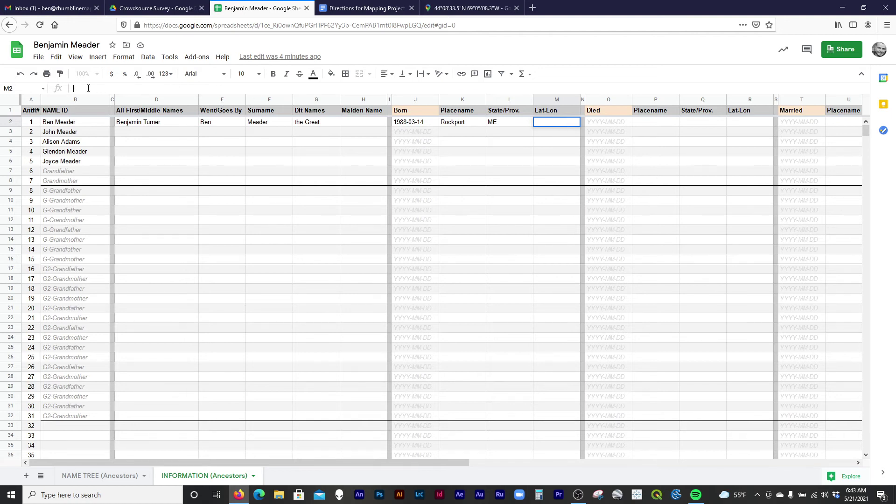
key(ctrl+v)
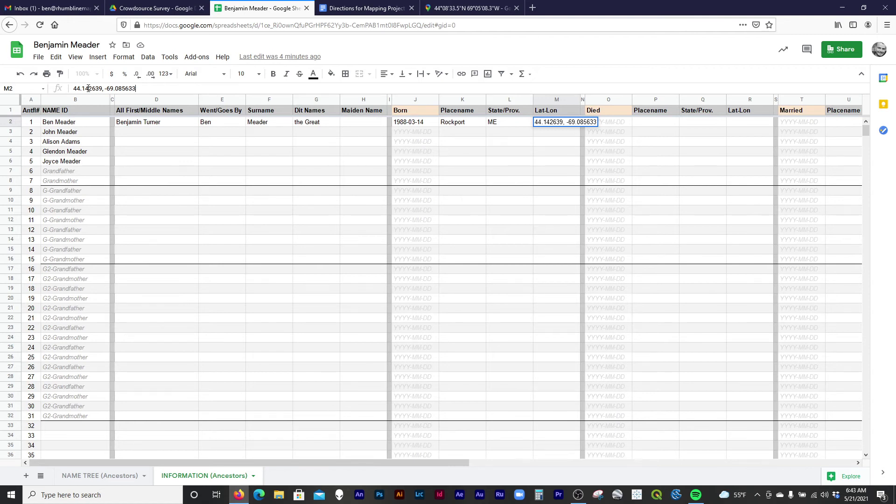
key(Return)
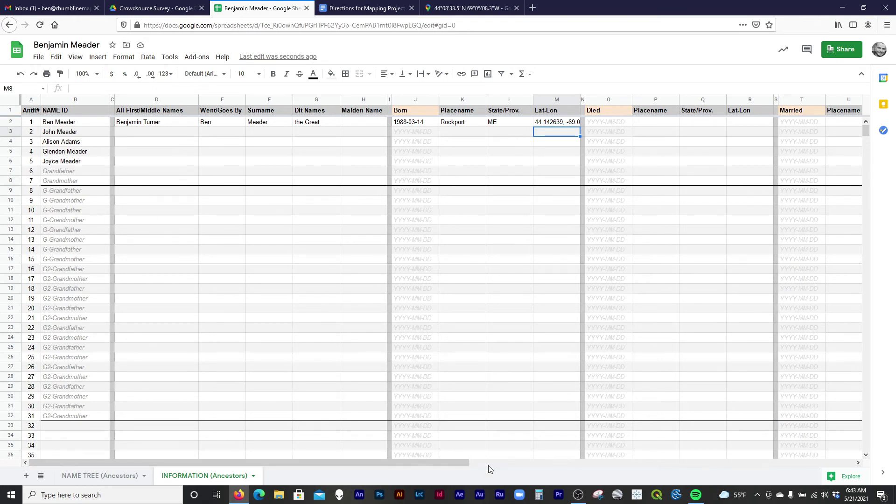
Scroll right and enter Cartographer as the first ancestor's occupation in AD2.
drag(460, 464, 633, 468)
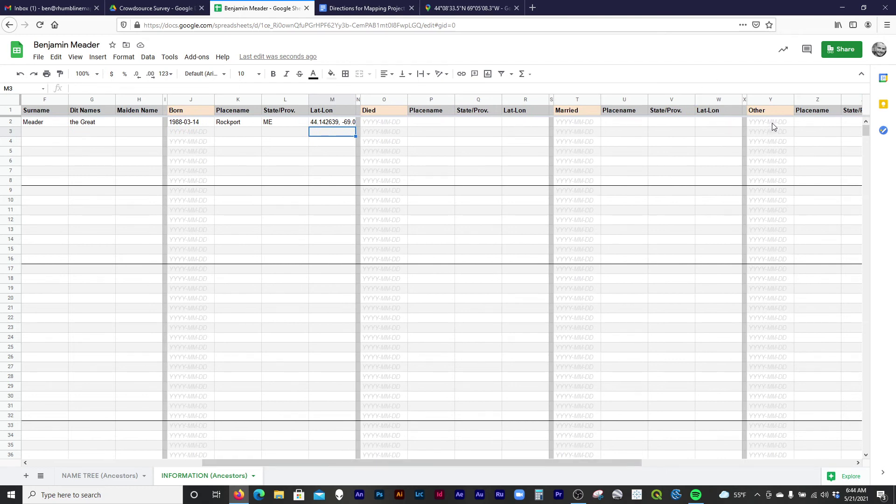
drag(569, 467, 776, 464)
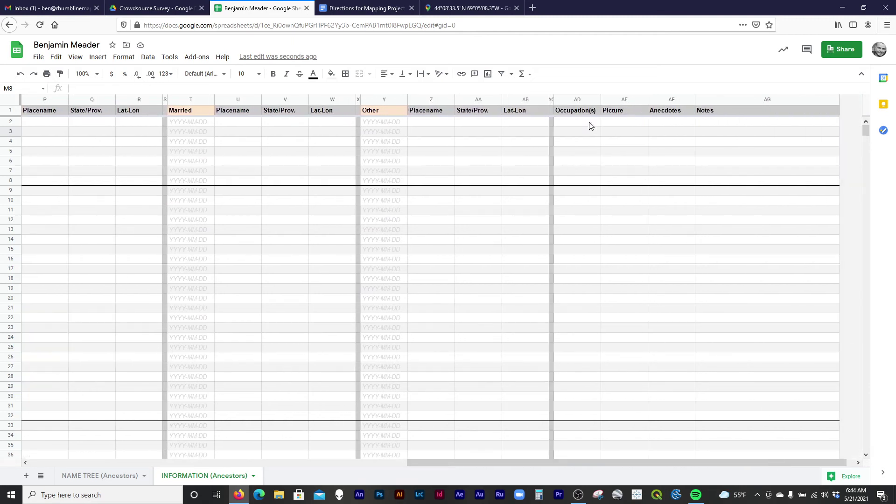
click(577, 123)
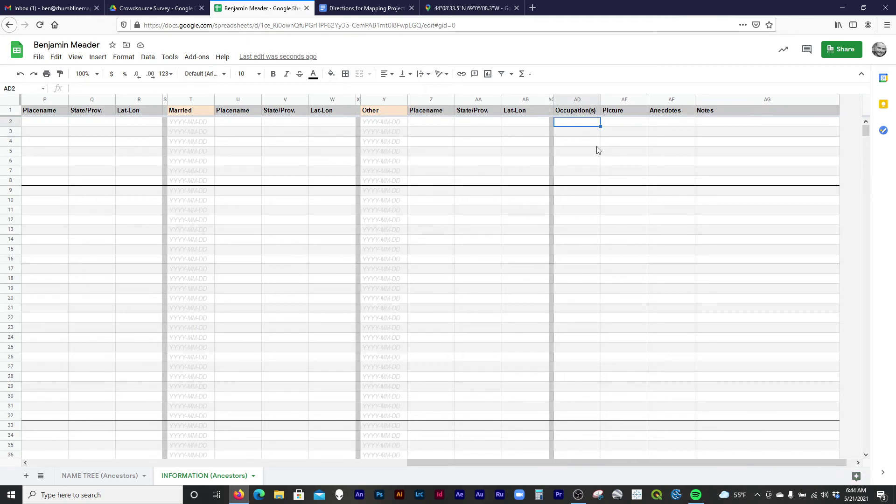
text(Cartographer)
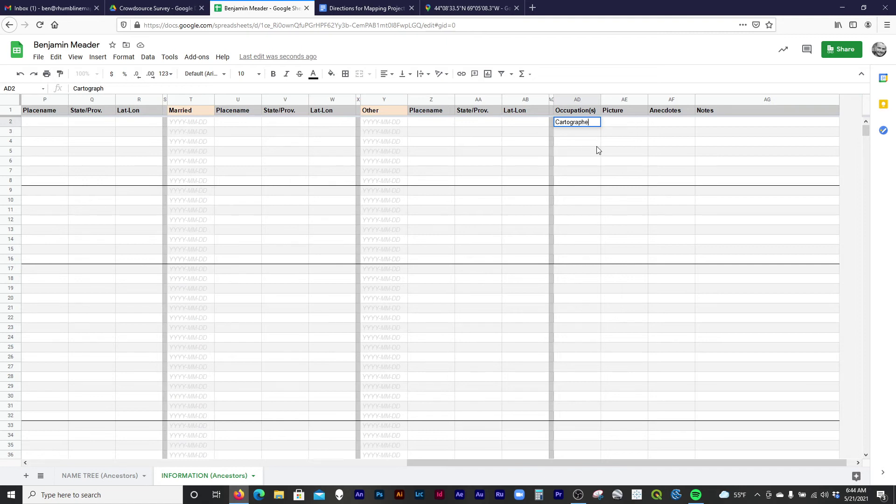
key(Tab)
key(Tab)
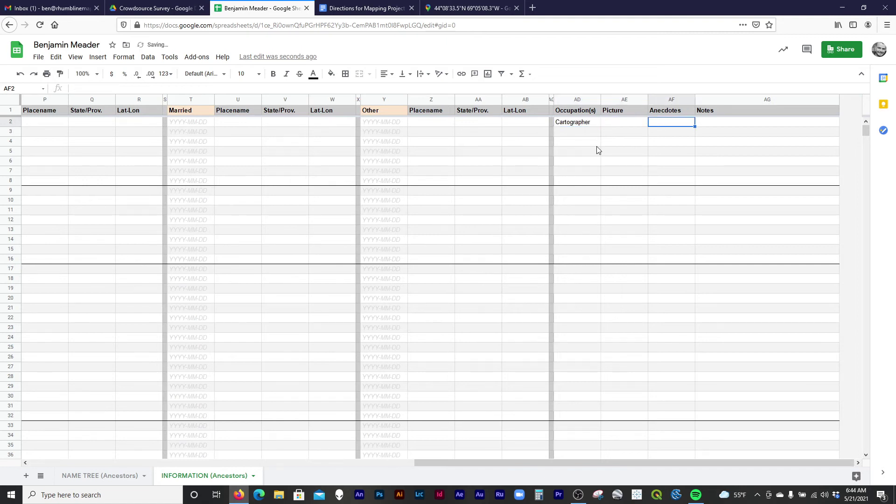
Add the note 'Other means current living location' in the Notes cell AG2.
click(726, 123)
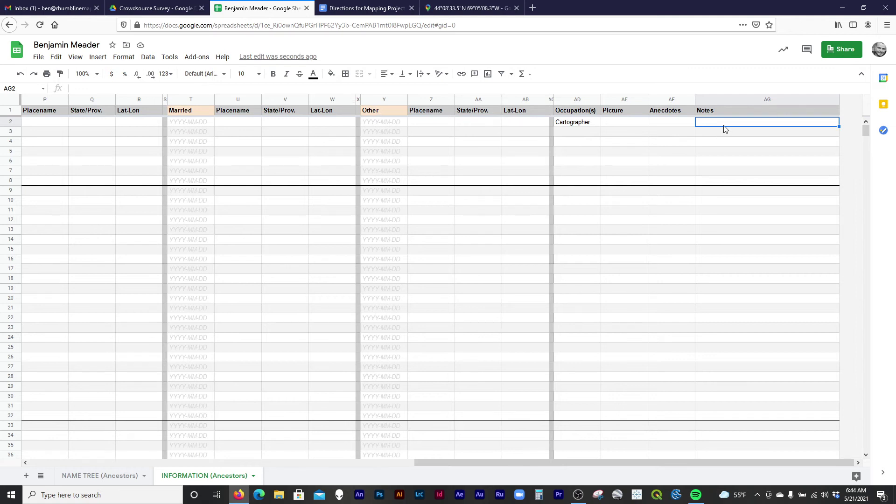
text(Other)
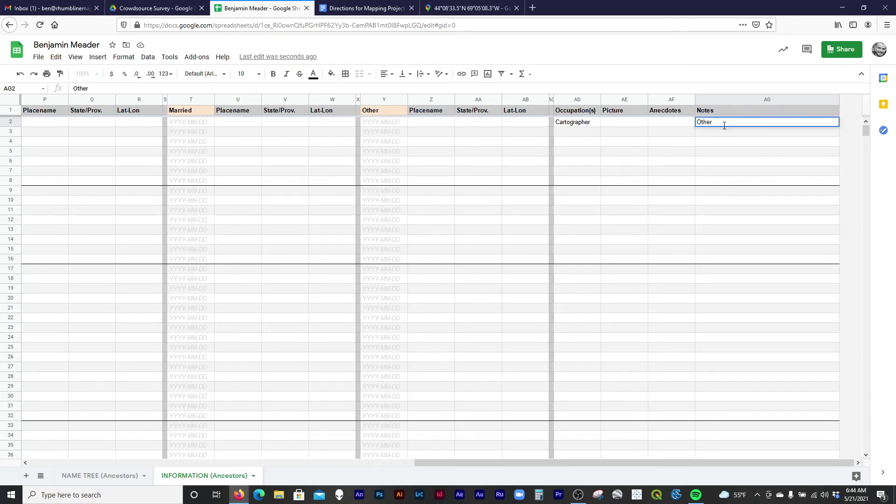
text( means current living location)
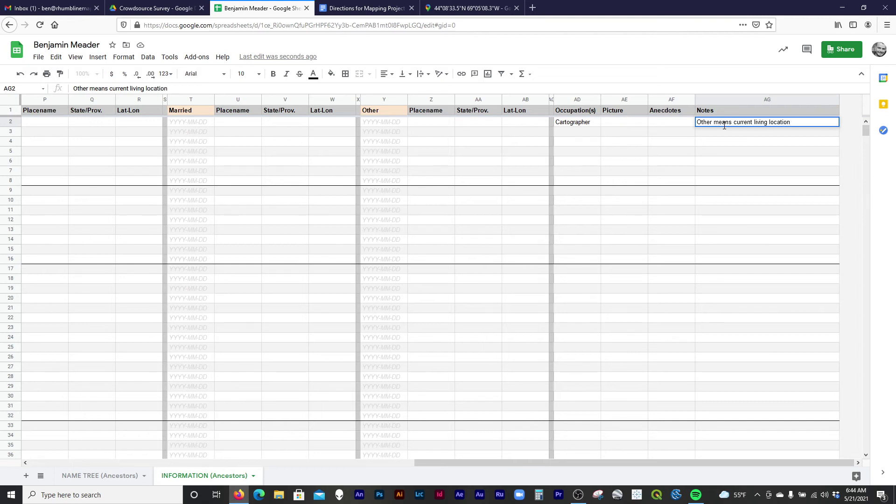
key(Return)
key(Up)
key(Left)
key(Left)
key(Left)
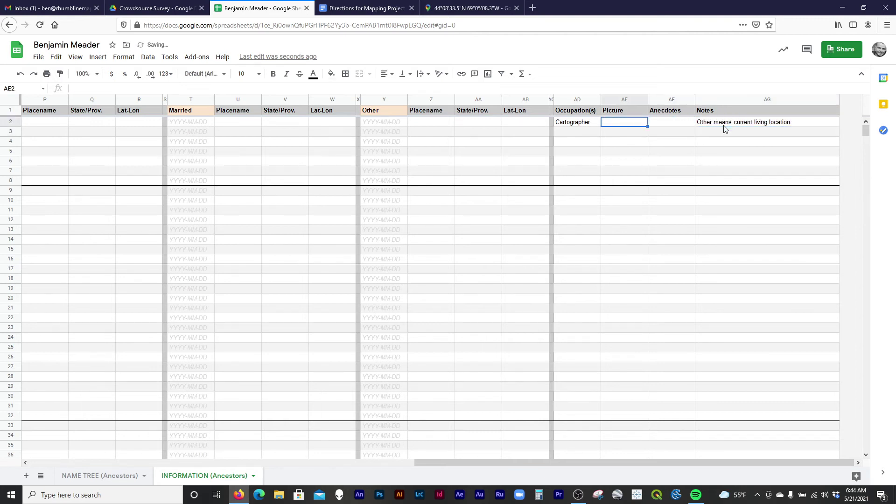
key(Right)
key(Right)
key(Right)
key(Left)
key(Left)
key(Left)
key(Right)
key(Right)
key(Right)
key(Left)
key(Left)
click(622, 128)
click(623, 124)
drag(570, 468, 133, 421)
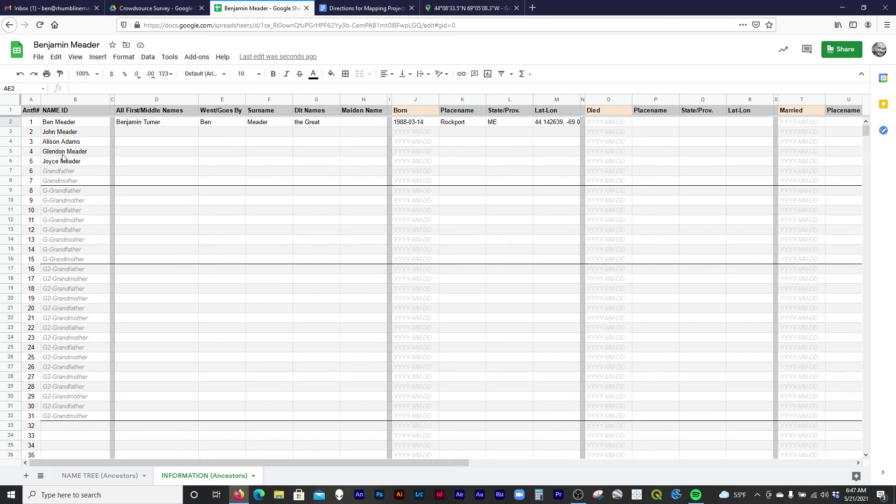
Type the fourth ancestor's given, goes-by, surname and dit names across row 5 to the Born cell.
click(141, 153)
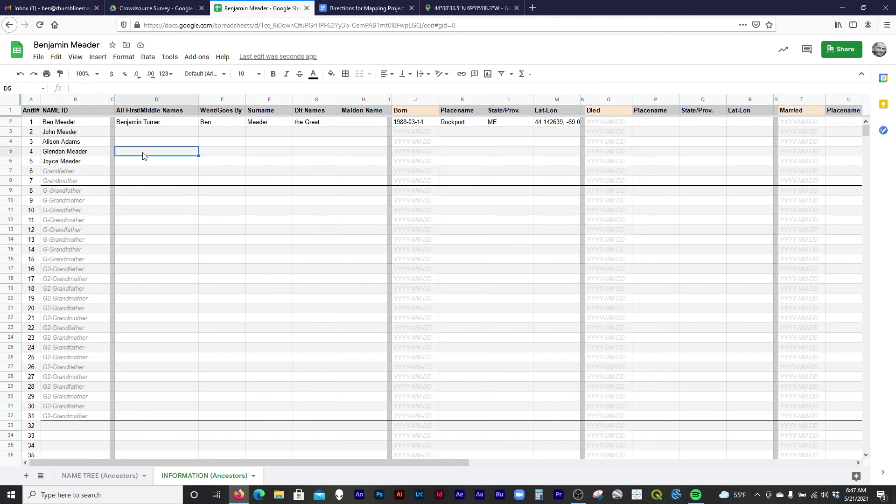
key(Tab)
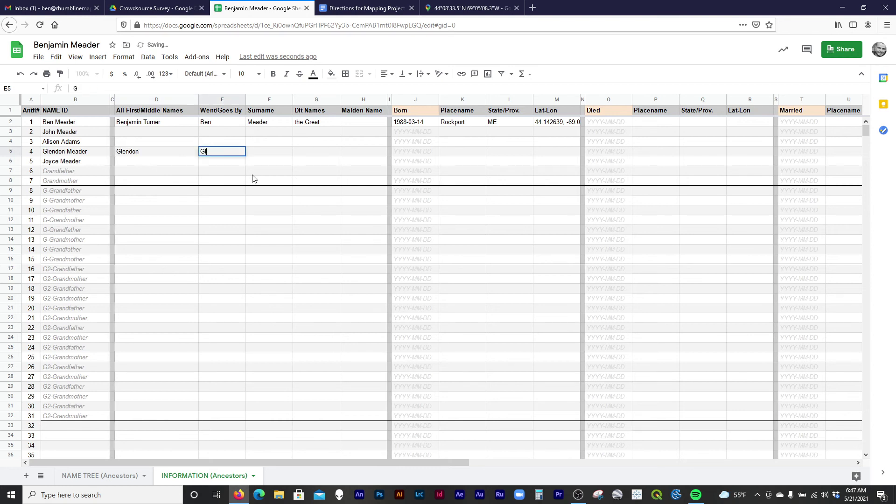
key(Tab)
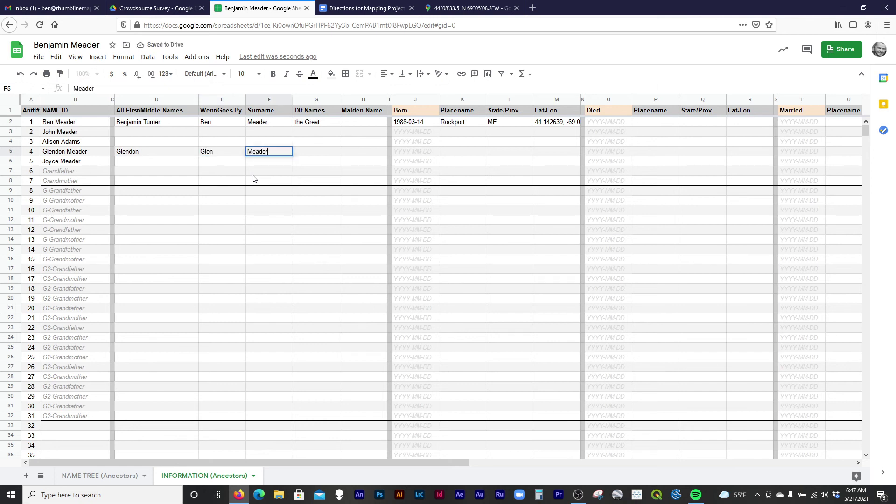
key(Tab)
text(Didi)
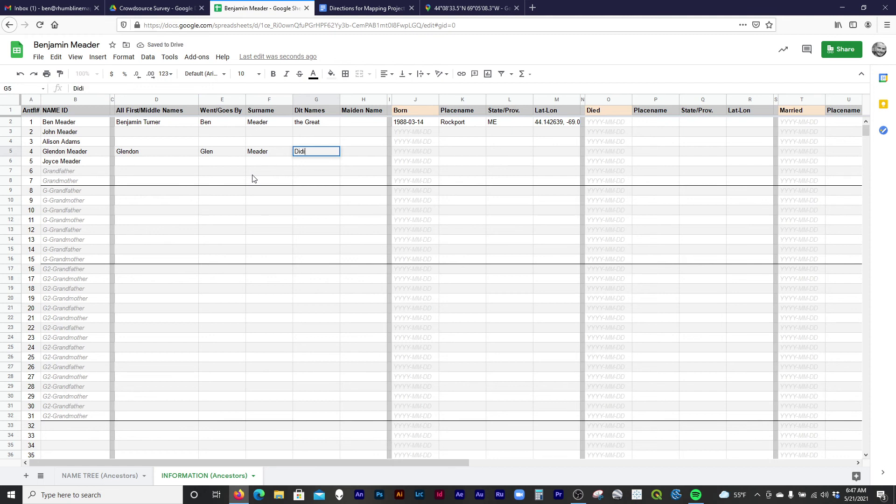
key(Tab)
key(Tab)
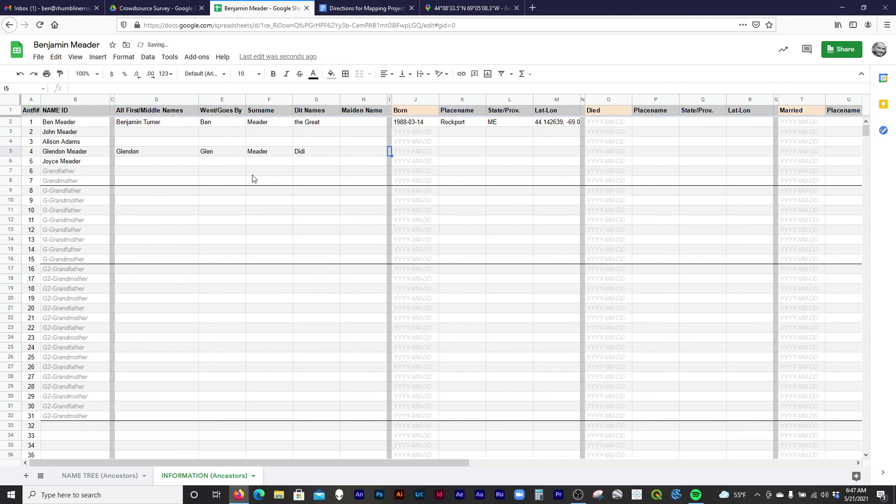
key(Tab)
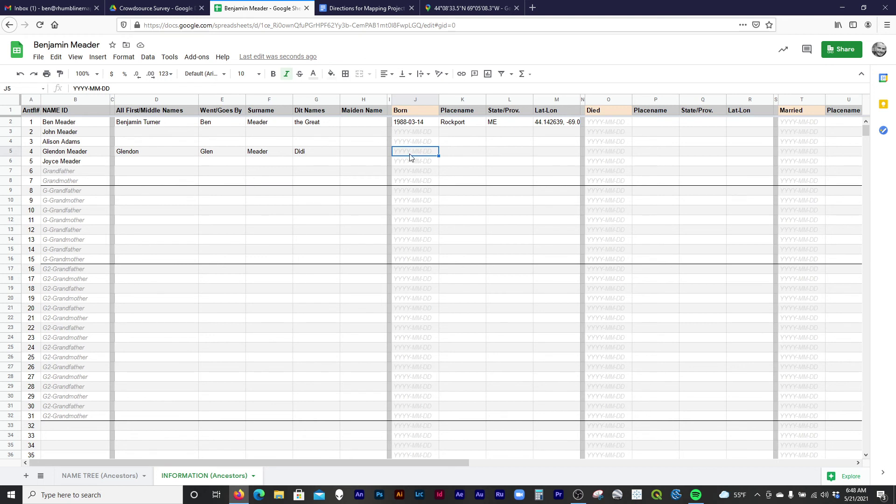
Enter a partial birth date in J5, masking month, day and the year's last digit with X.
text(1927-XX-XX)
key(Return)
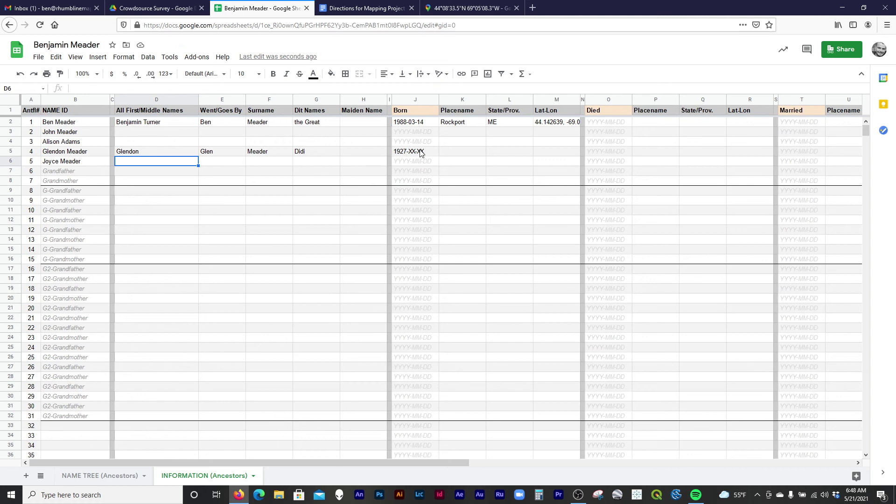
click(417, 154)
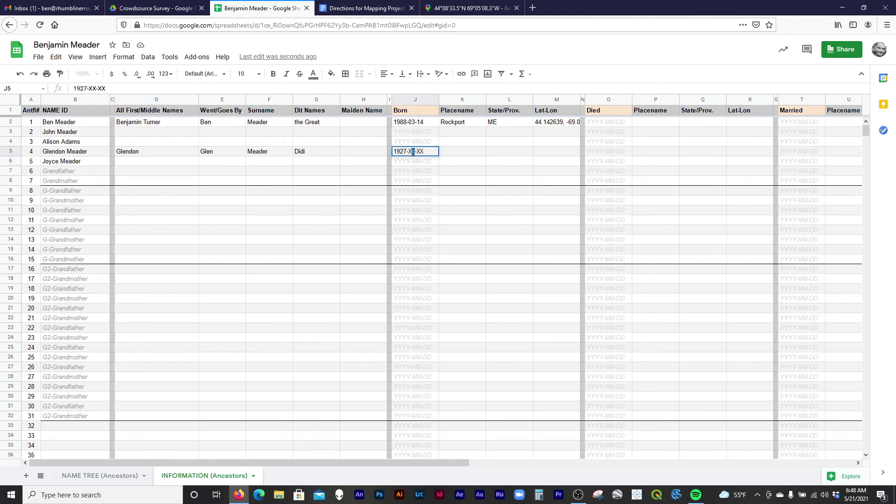
double_click(411, 152)
text(09)
key(Return)
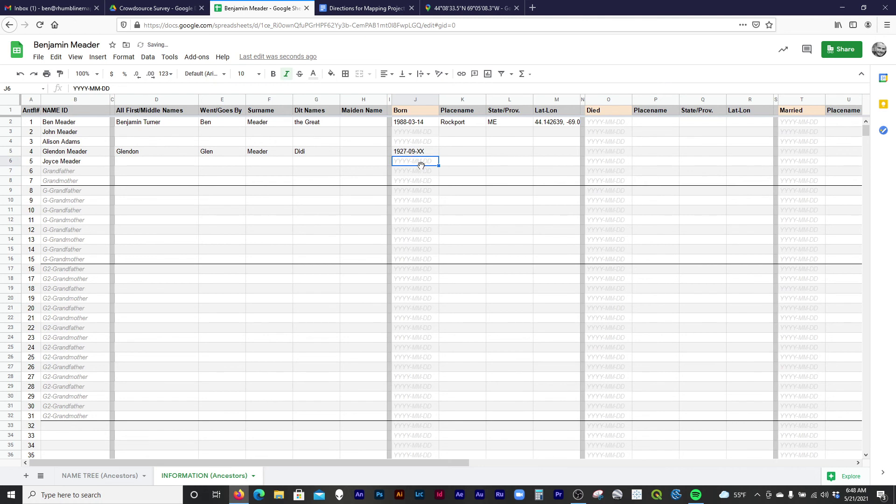
double_click(412, 152)
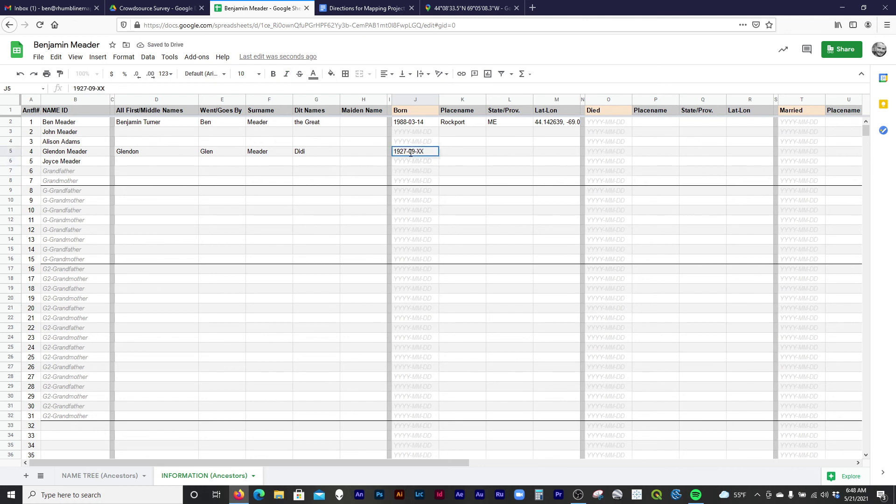
double_click(413, 152)
text(XX)
drag(404, 152, 407, 151)
text(XX)
click(414, 162)
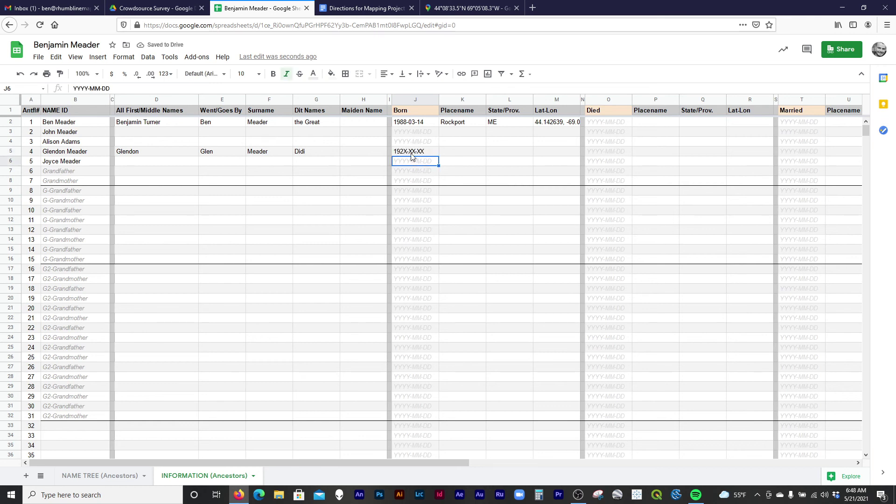
Correct the birth date in J5 to read 192X-XX-XX.
double_click(409, 153)
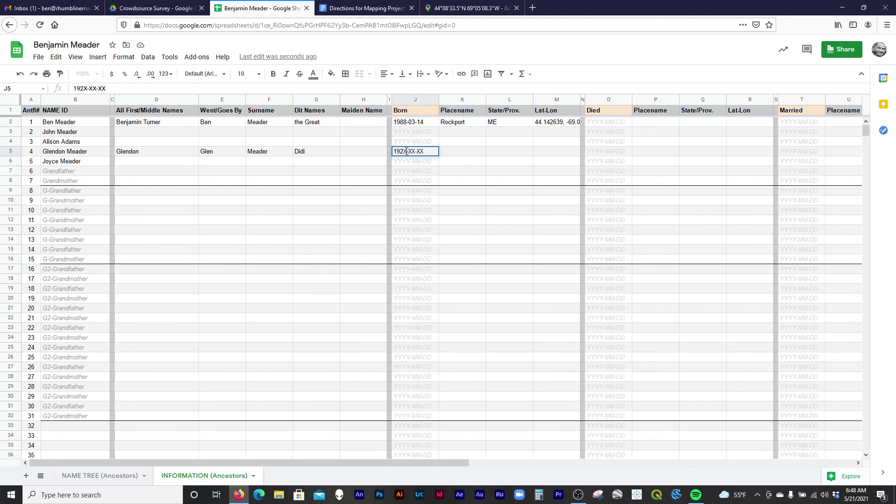
drag(399, 151, 403, 151)
text(X)
drag(400, 151, 405, 151)
text(0)
drag(400, 151, 406, 152)
click(406, 152)
drag(400, 151, 405, 152)
text(2)
key(Return)
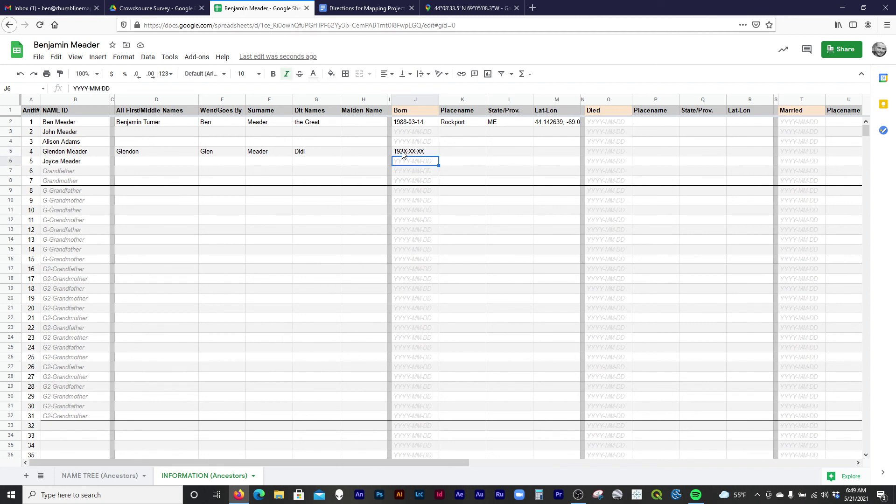
Enter birthplace Albion and state ME for ancestor 4.
key(Up)
key(Right)
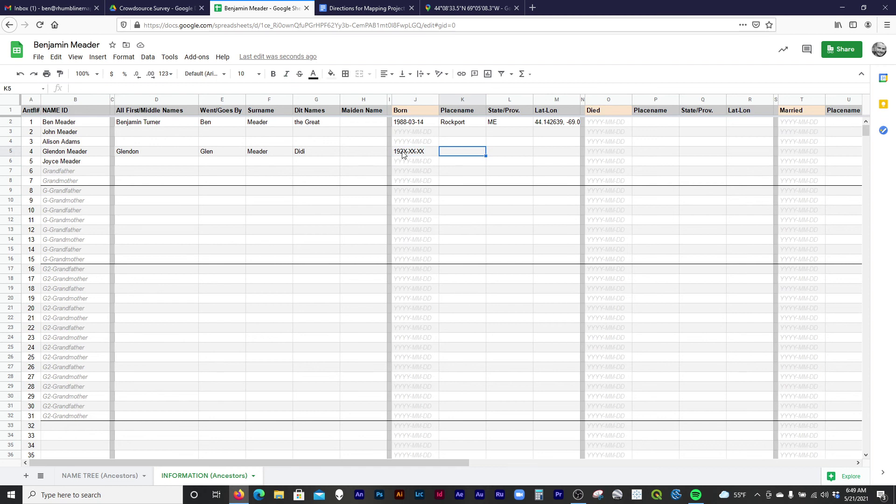
text(Albion)
key(Tab)
text(ME)
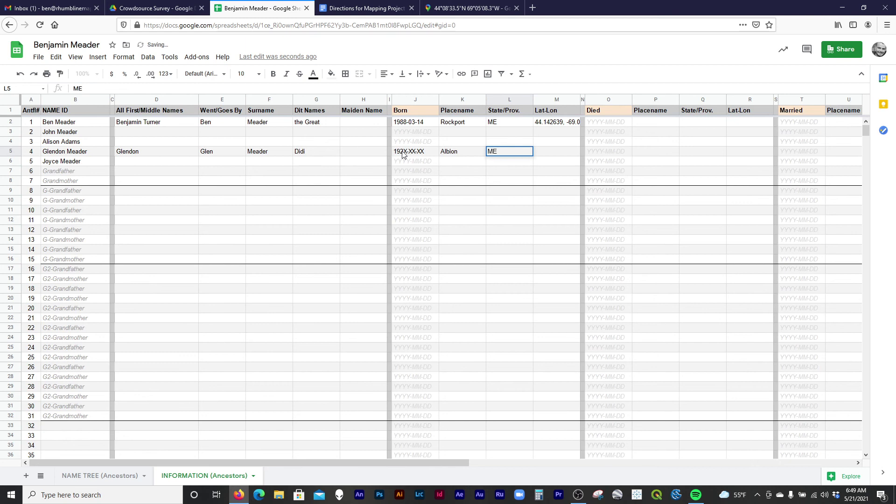
click(553, 154)
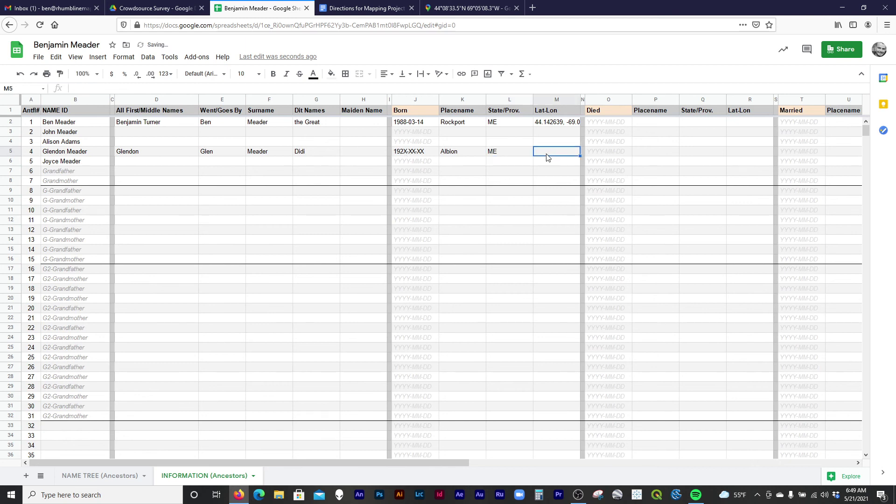
Zoom out and pan the map north to the town of Albion, Maine.
click(470, 6)
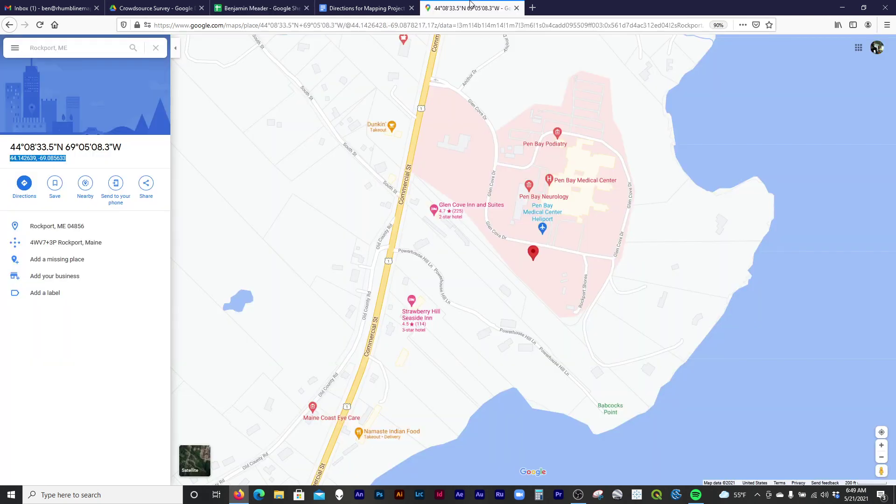
scroll(638, 358, down, 3)
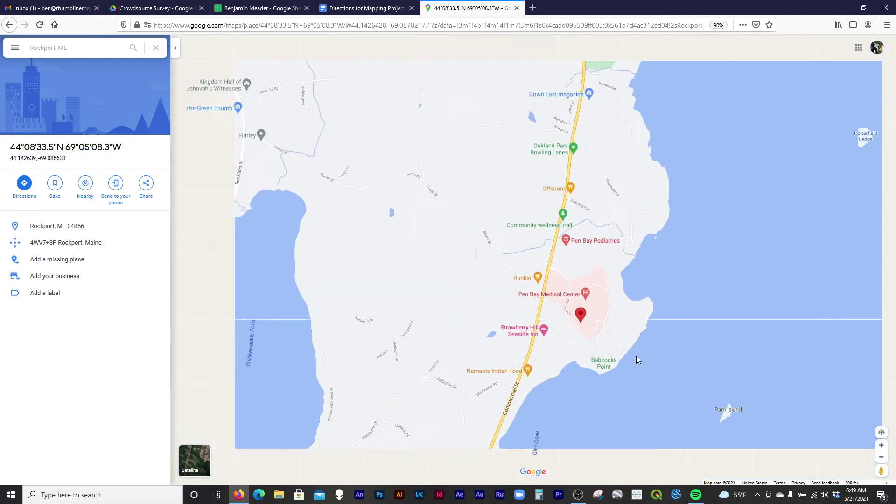
scroll(637, 358, down, 10)
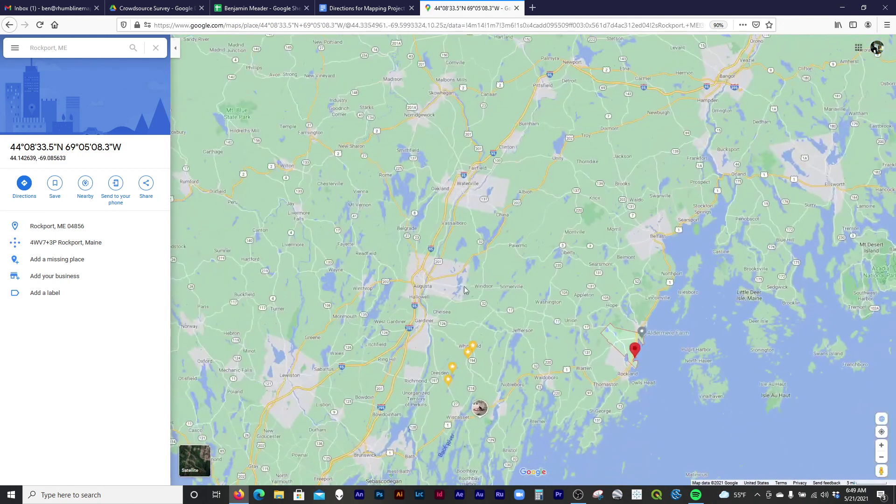
drag(514, 203, 498, 264)
scroll(508, 258, up, 2)
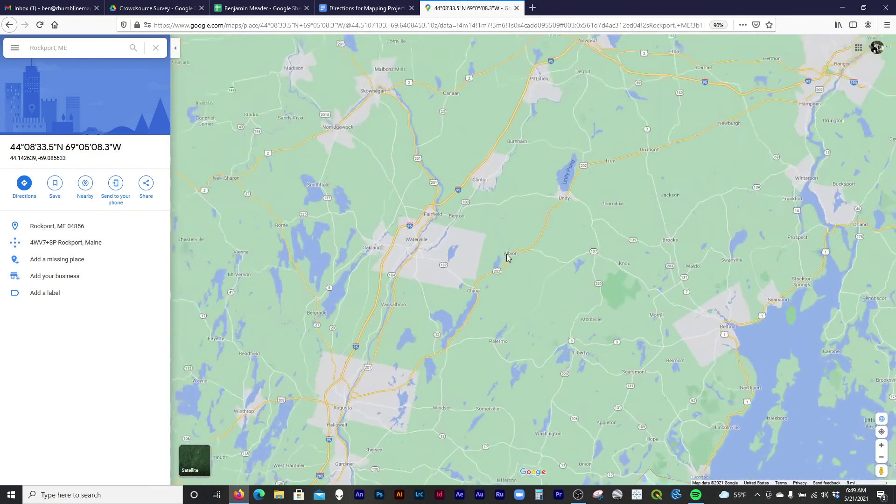
scroll(508, 259, up, 3)
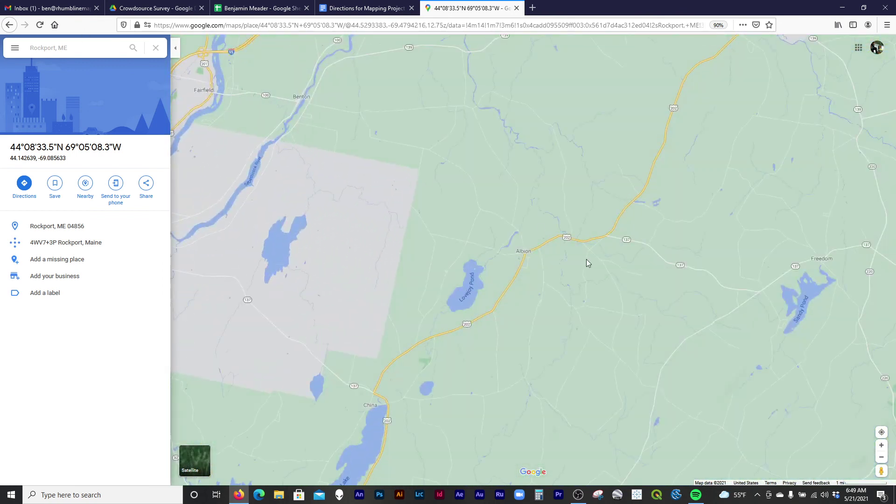
click(528, 256)
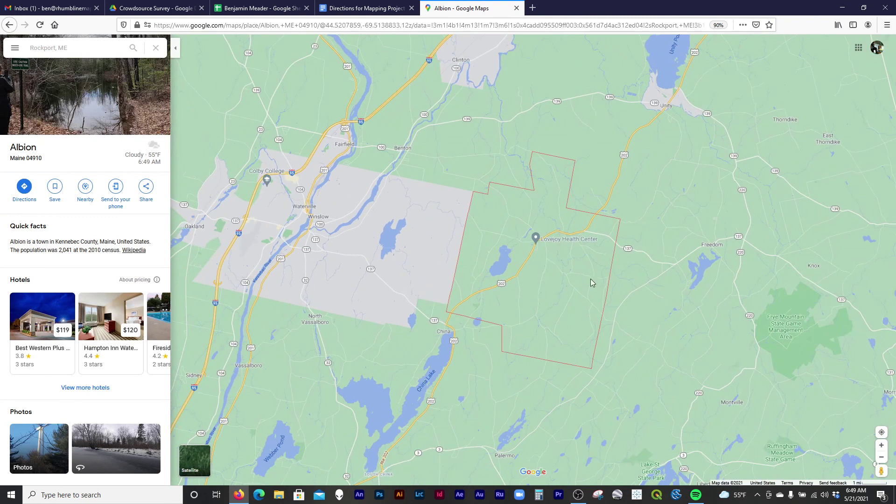
scroll(534, 253, up, 2)
scroll(540, 265, up, 3)
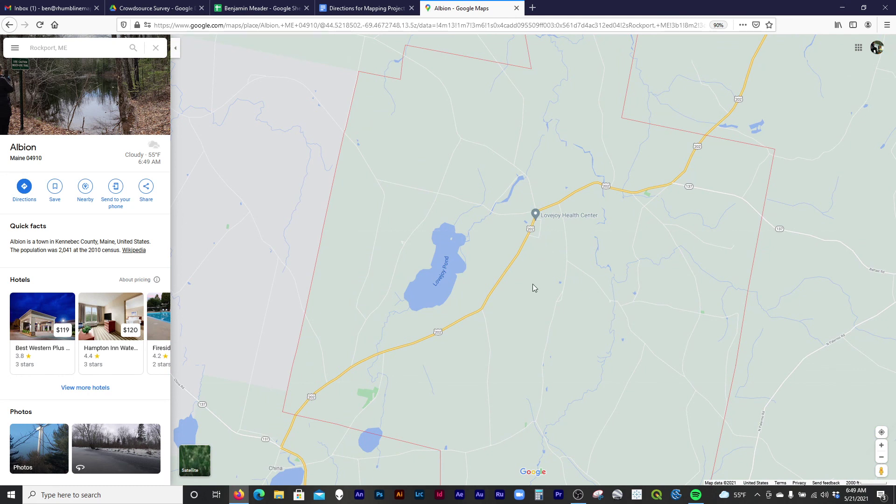
scroll(524, 263, down, 1)
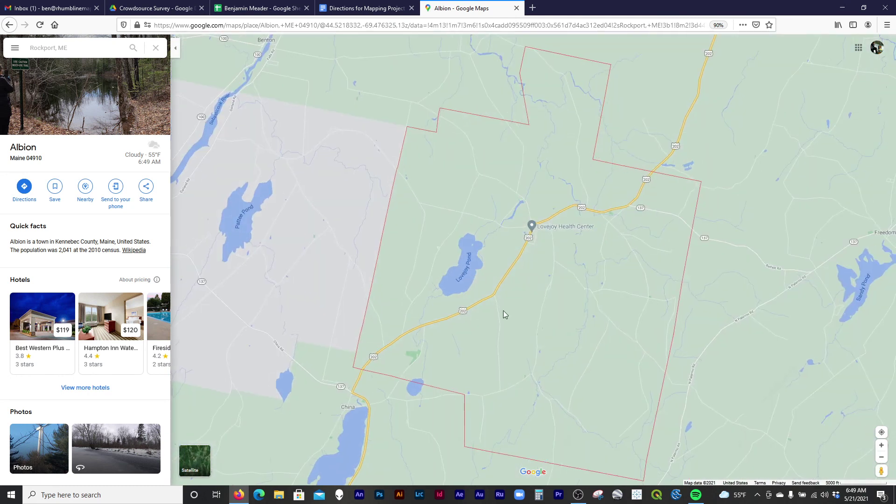
Drop a point inside Albion and select its decimal coordinates 44.514057, -69.443713.
click(528, 286)
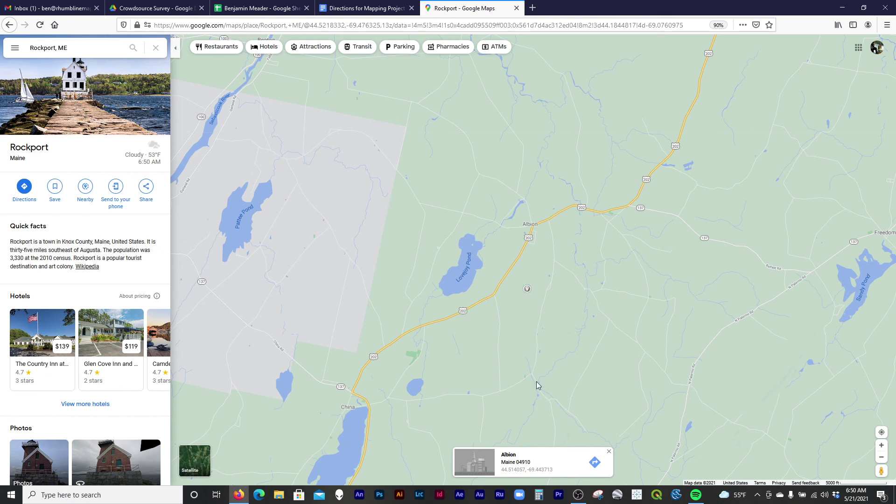
click(510, 470)
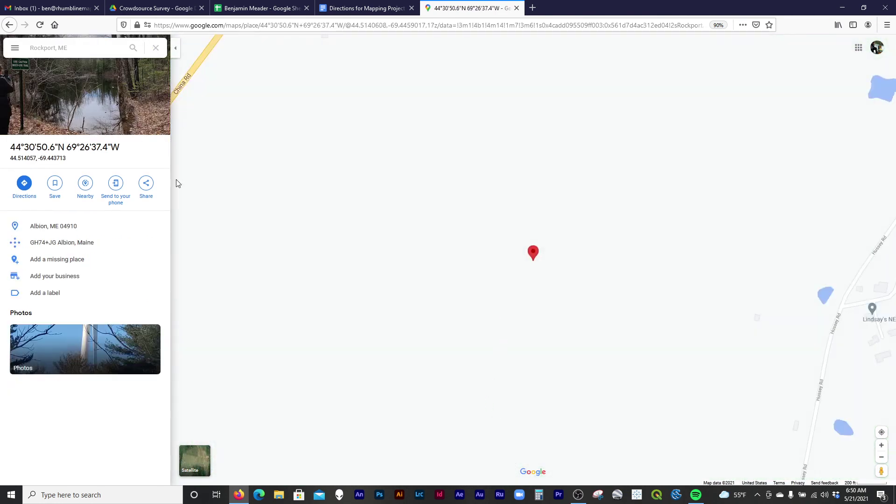
drag(66, 162, 11, 166)
key(ctrl+c)
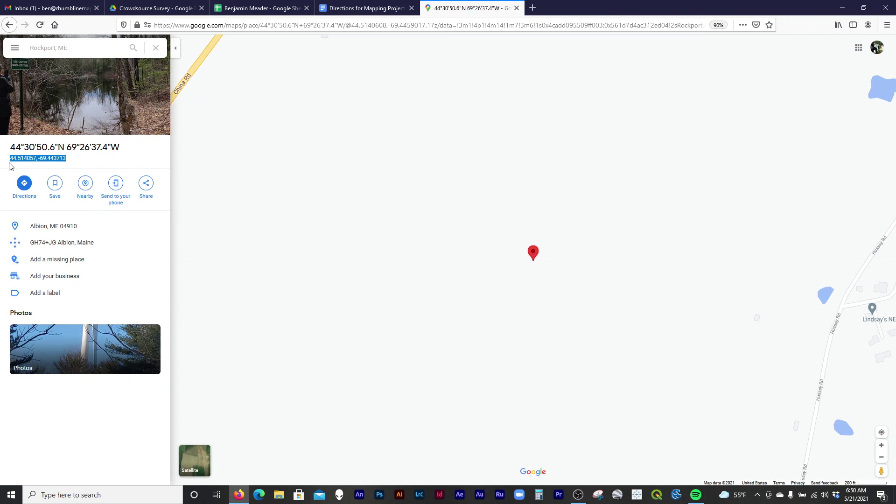
click(248, 8)
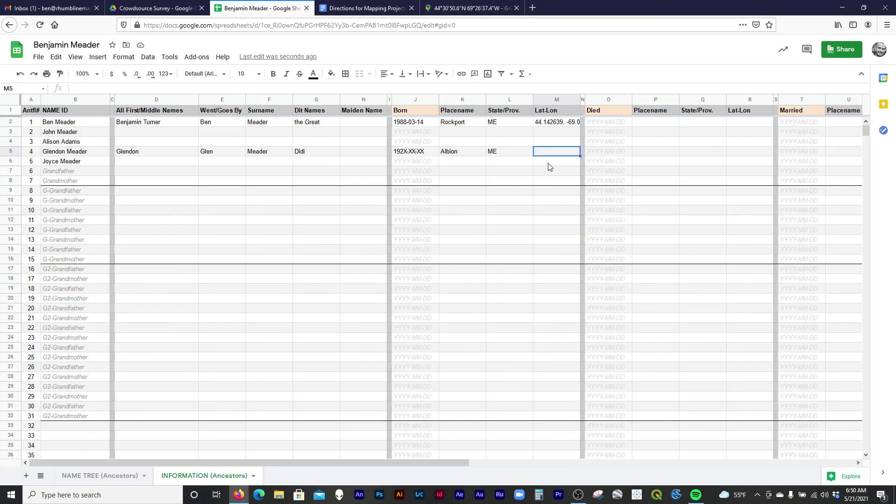
Paste the Albion coordinates 44.514057, -69.443713 into ancestor 4's Lat-Lon cell M5.
click(553, 167)
click(552, 153)
click(184, 87)
key(ctrl+v)
key(Return)
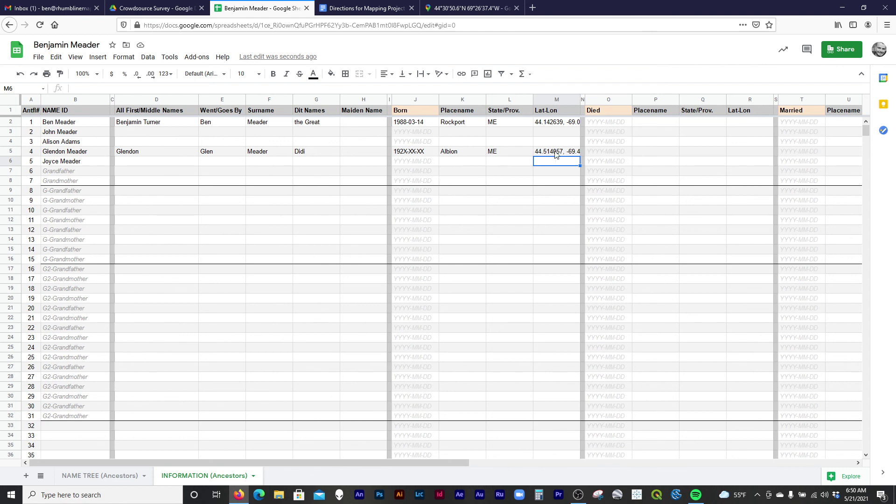
click(451, 9)
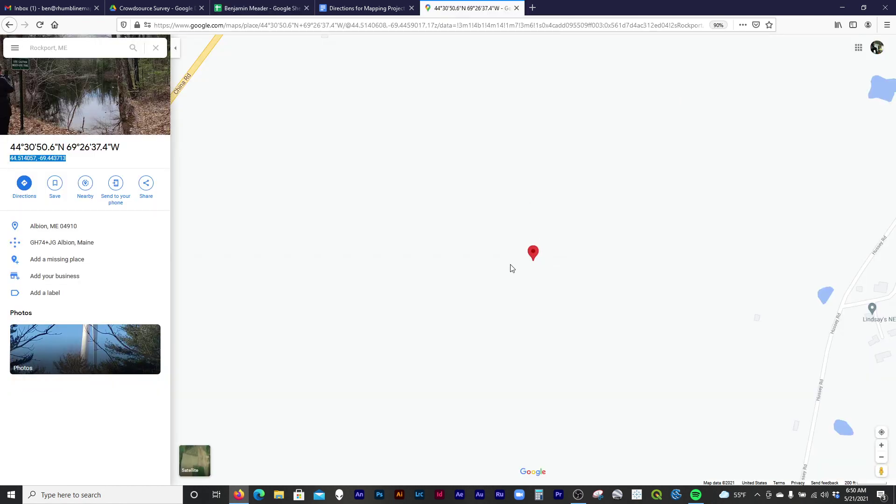
scroll(511, 254, down, 5)
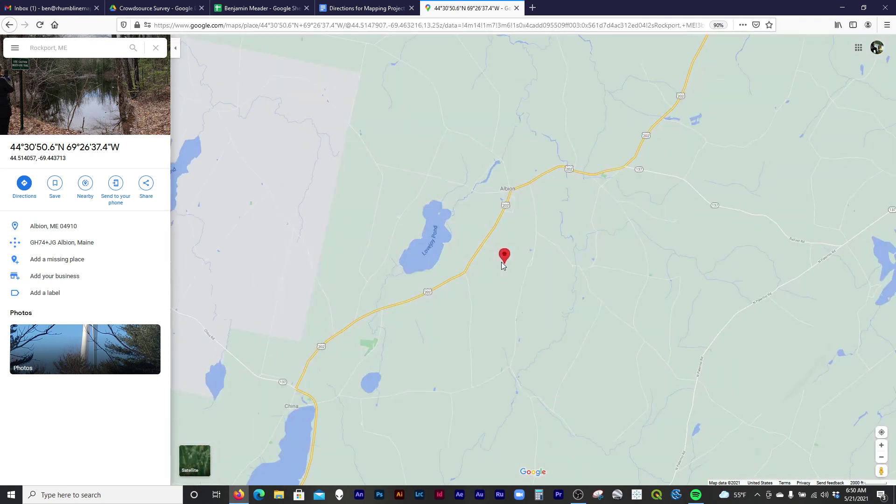
click(262, 8)
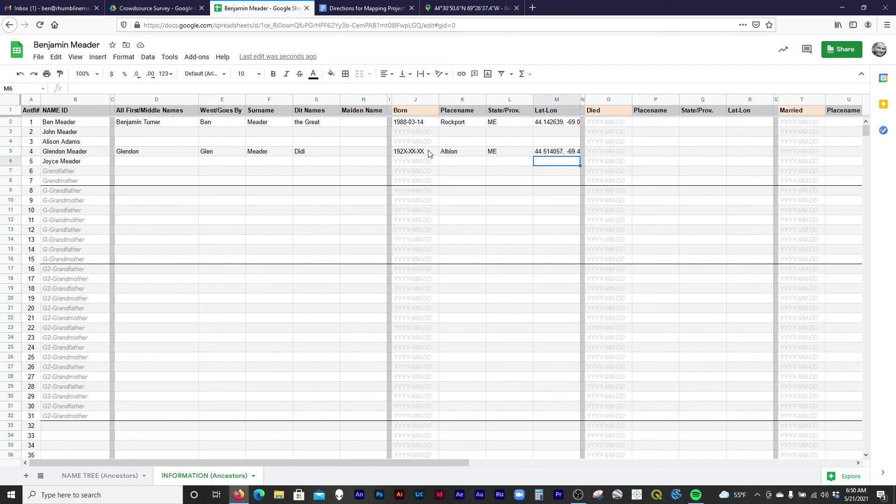
click(472, 154)
shift+click(551, 155)
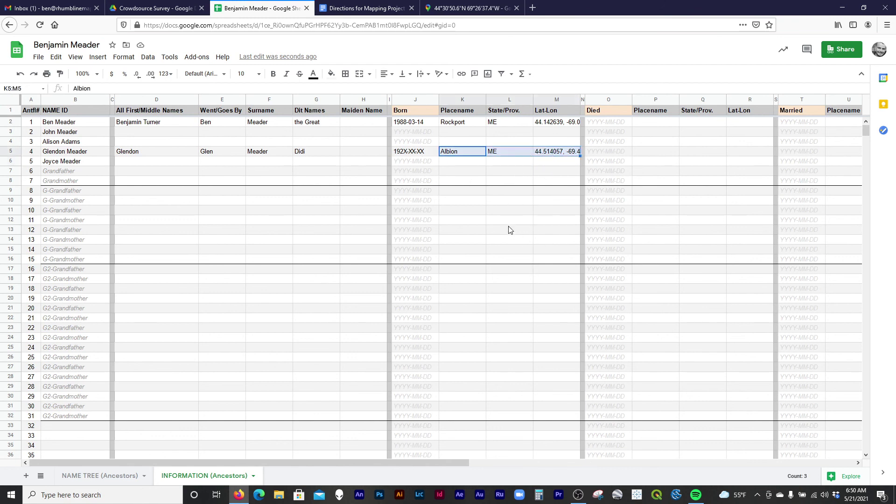
click(554, 158)
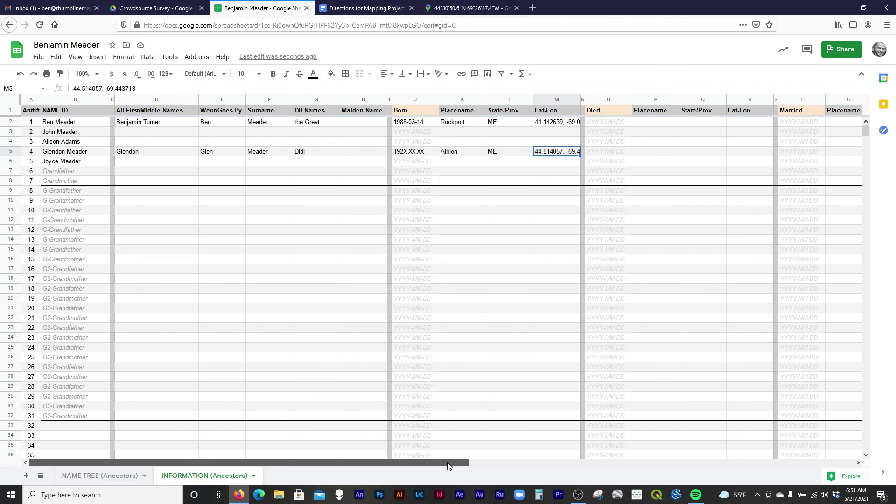
mouse_move(448, 462)
mouse_down()
mouse_move(477, 467)
mouse_move(444, 470)
mouse_up()
mouse_move(442, 465)
mouse_down()
mouse_move(792, 469)
mouse_move(439, 450)
mouse_up()
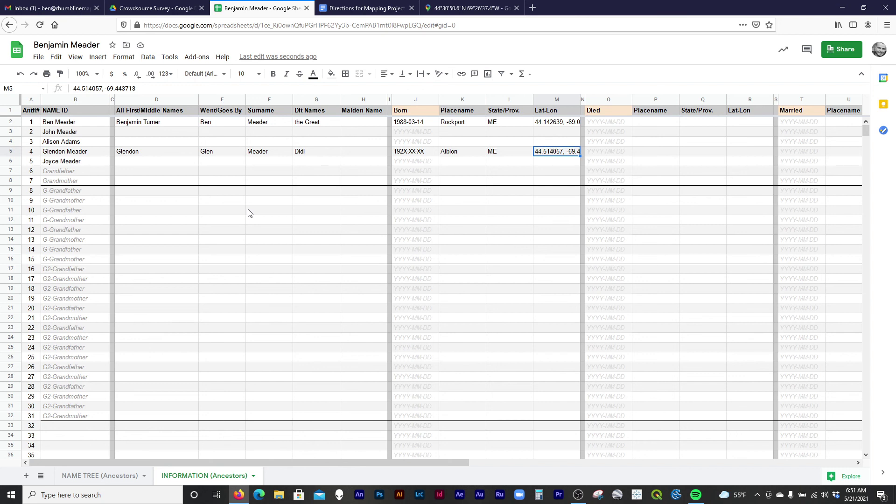
Return to the Directions for Mapping Project document, review its final bullet, and go back to the NAME TREE instructions.
click(372, 6)
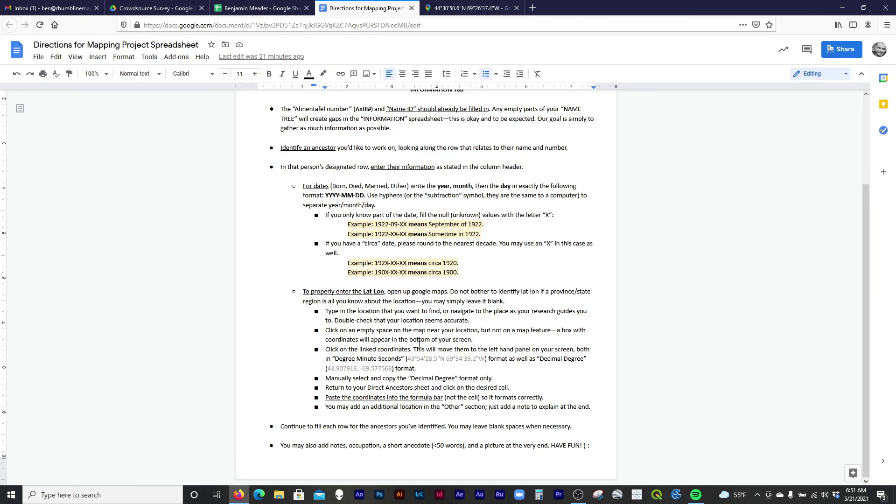
drag(284, 449, 466, 453)
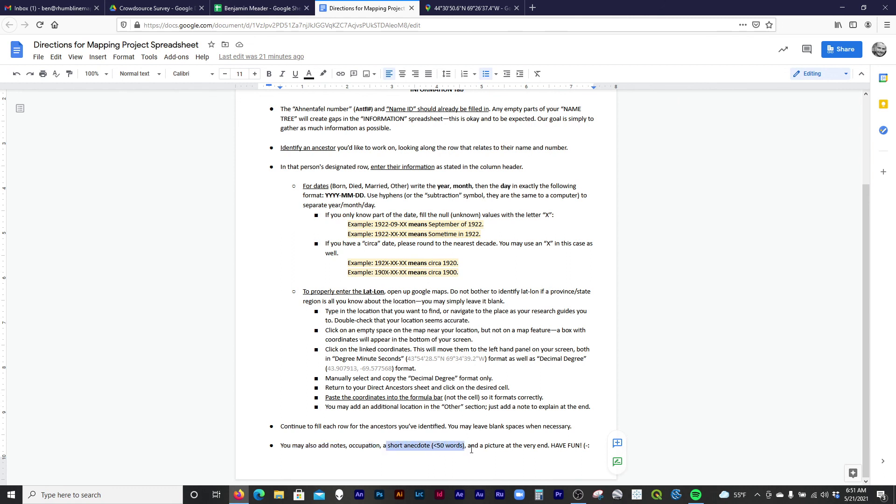
click(482, 446)
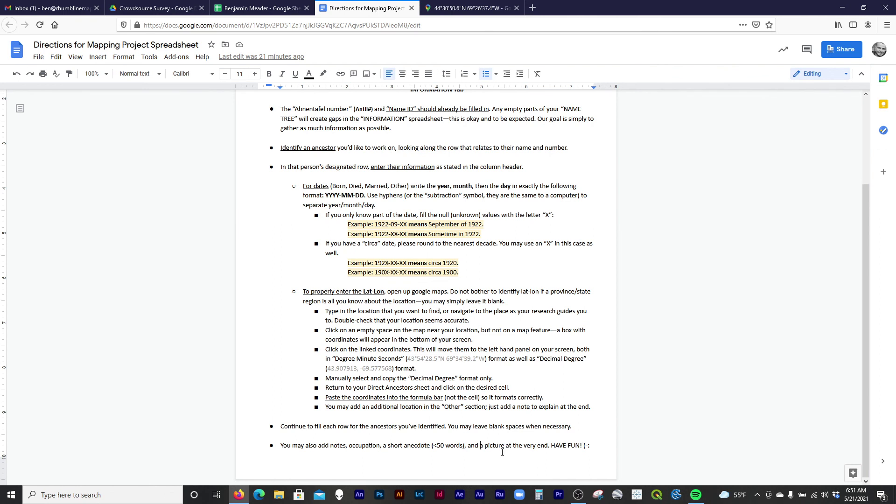
scroll(489, 437, up, 3)
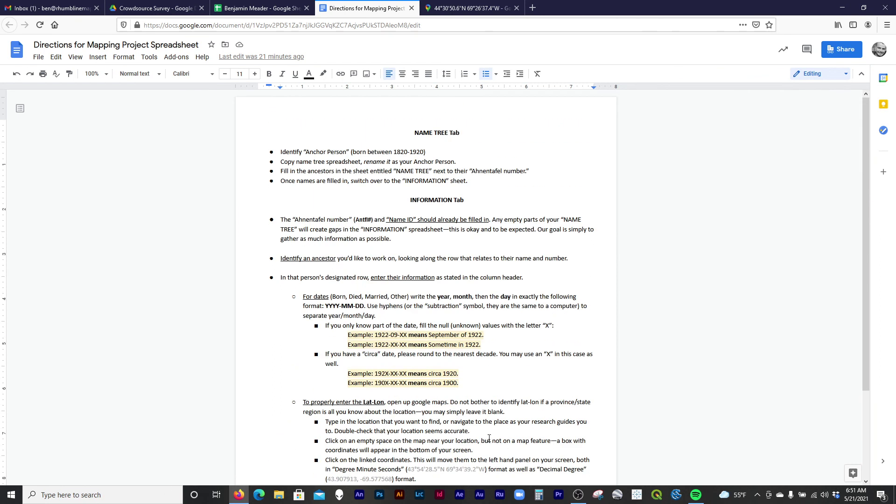